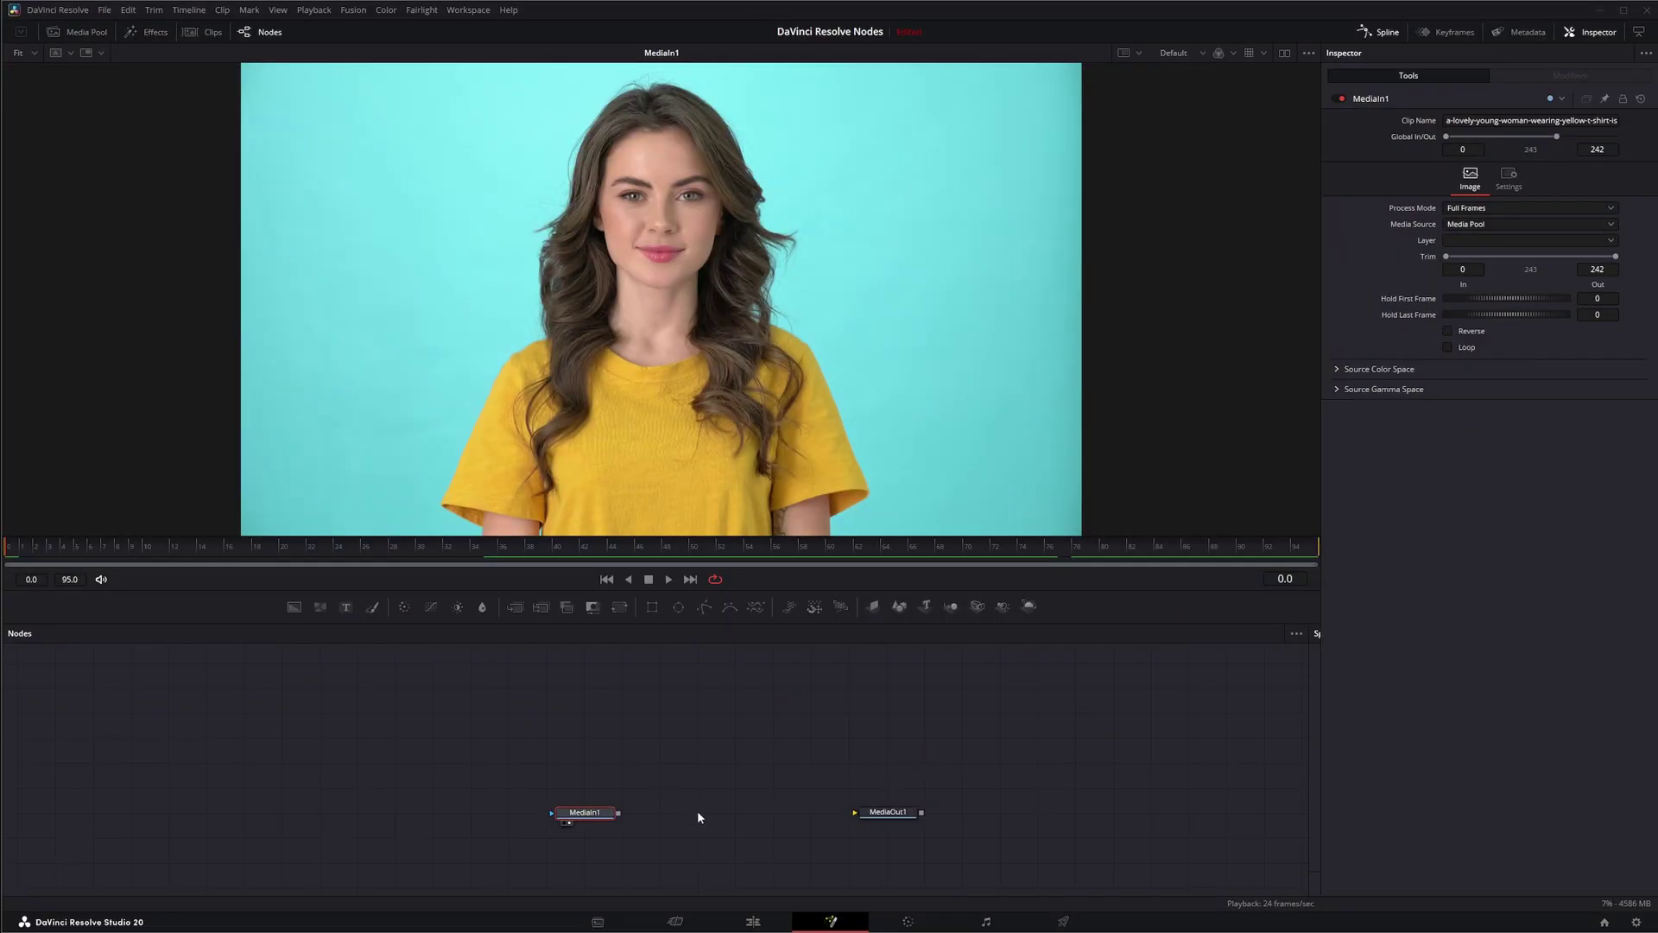
- Pan the node graph and select the MediaIn1 node
left_click_drag(717, 785, 650, 764)
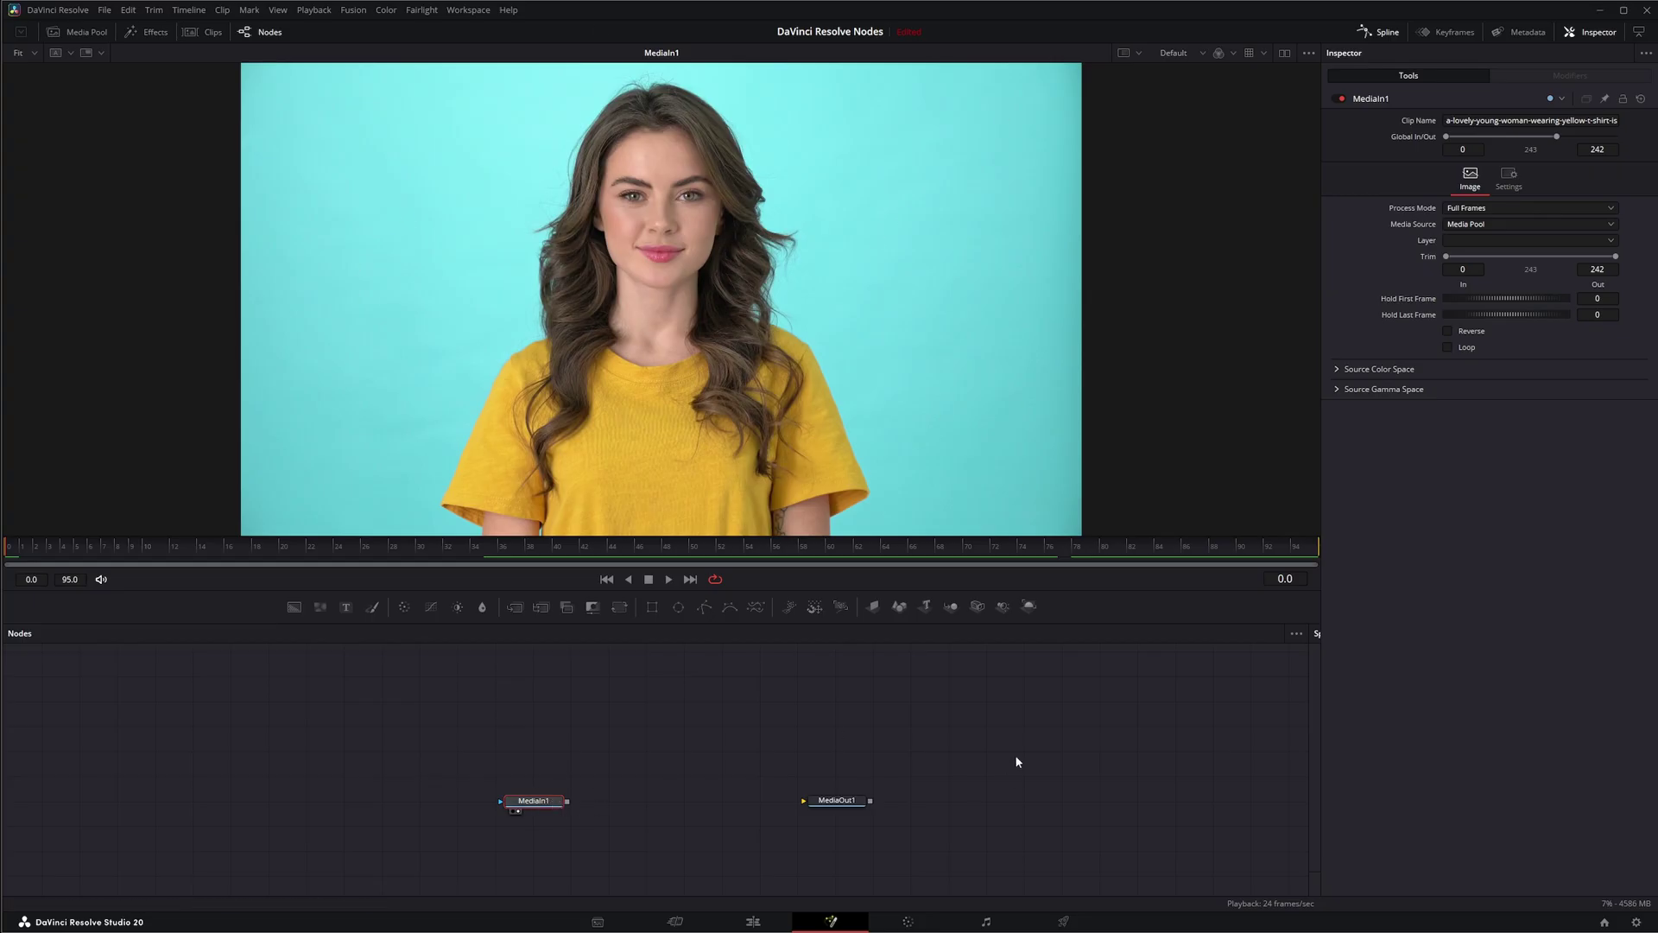
left_click_drag(1017, 762, 1081, 775)
left_click_drag(714, 784, 686, 776)
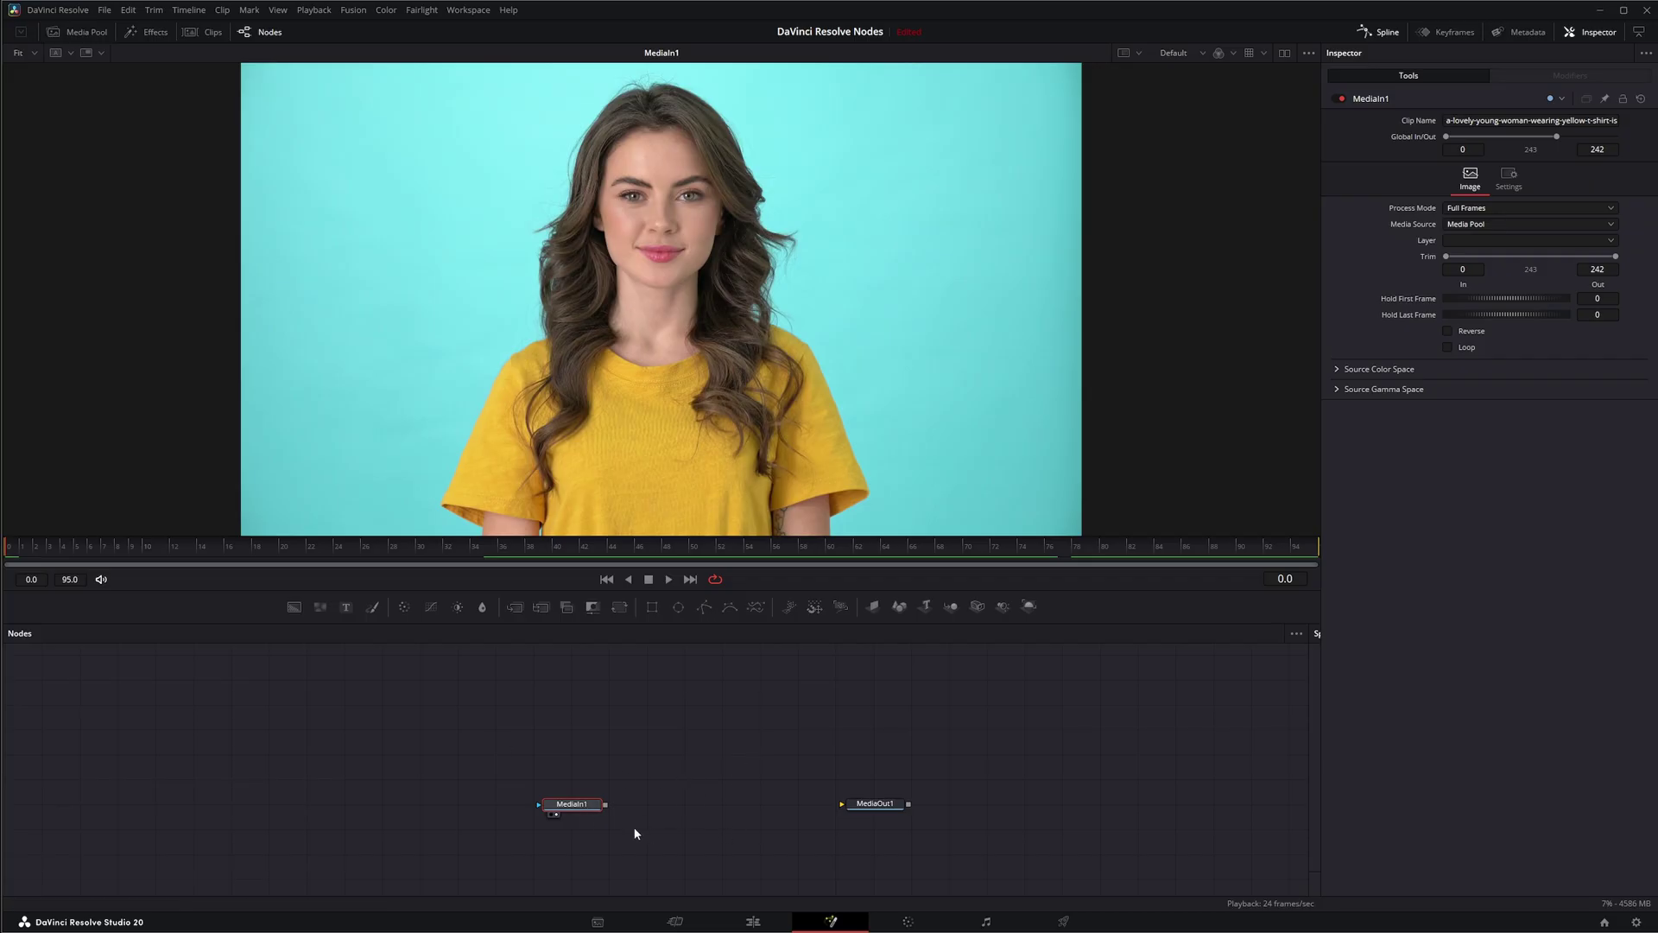
left_click_drag(587, 812, 584, 813)
- Add an HSL Keyer after MediaIn1 via Shift+Space search and show its output in the viewer
key("shift+space")
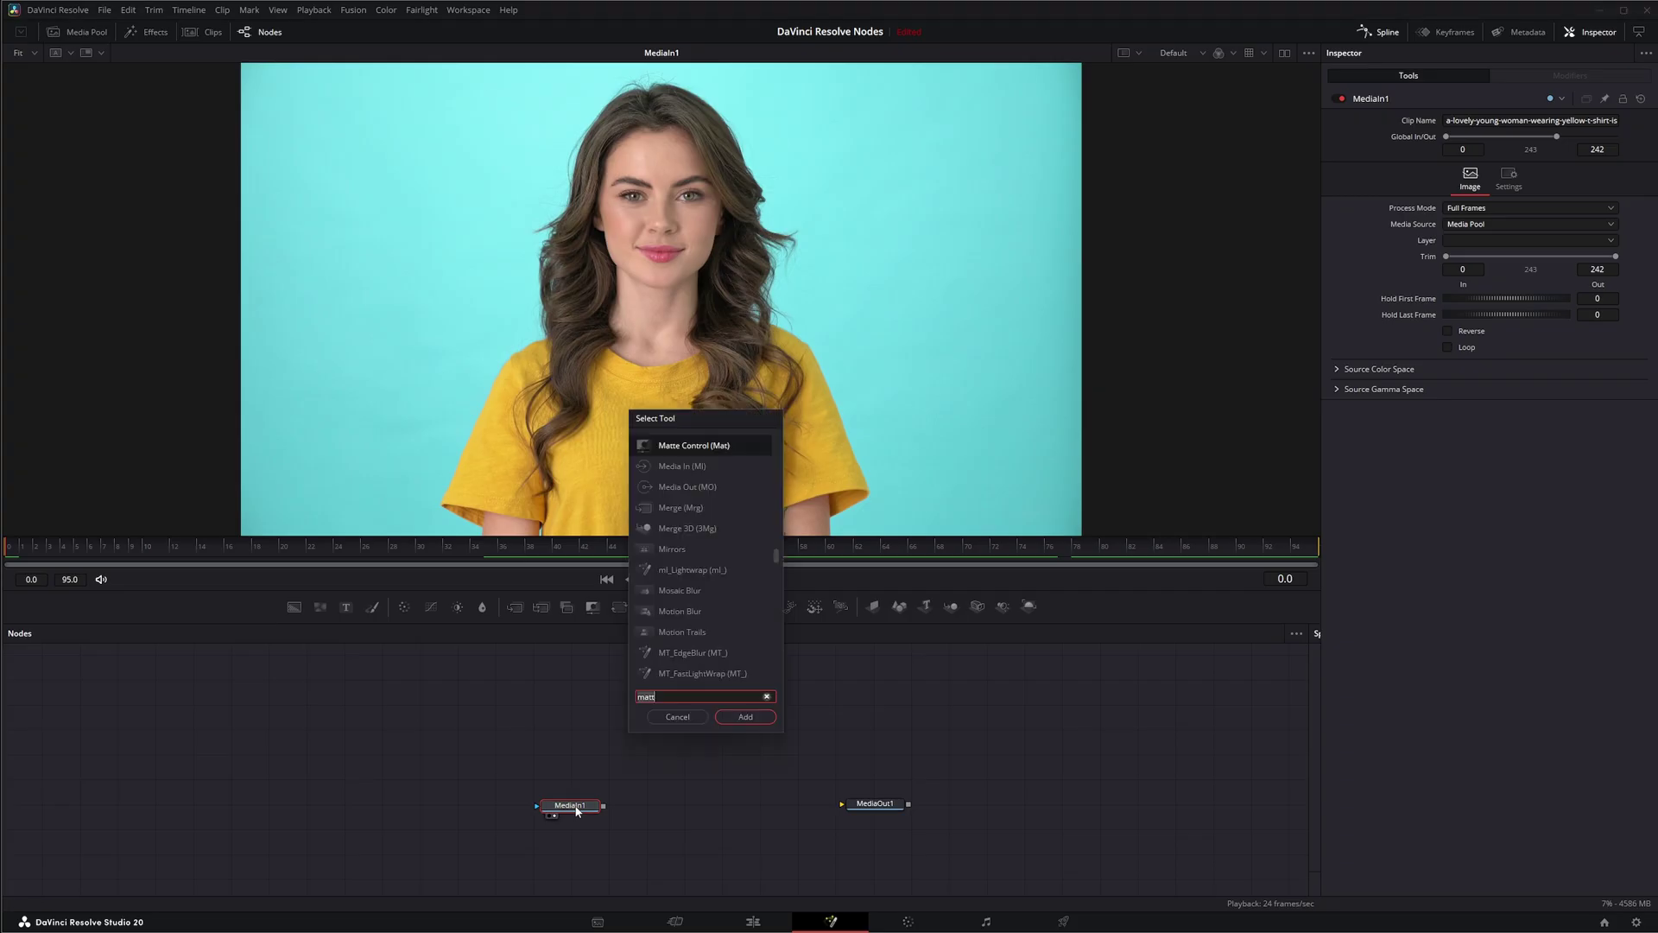
type("hsl")
key("Return")
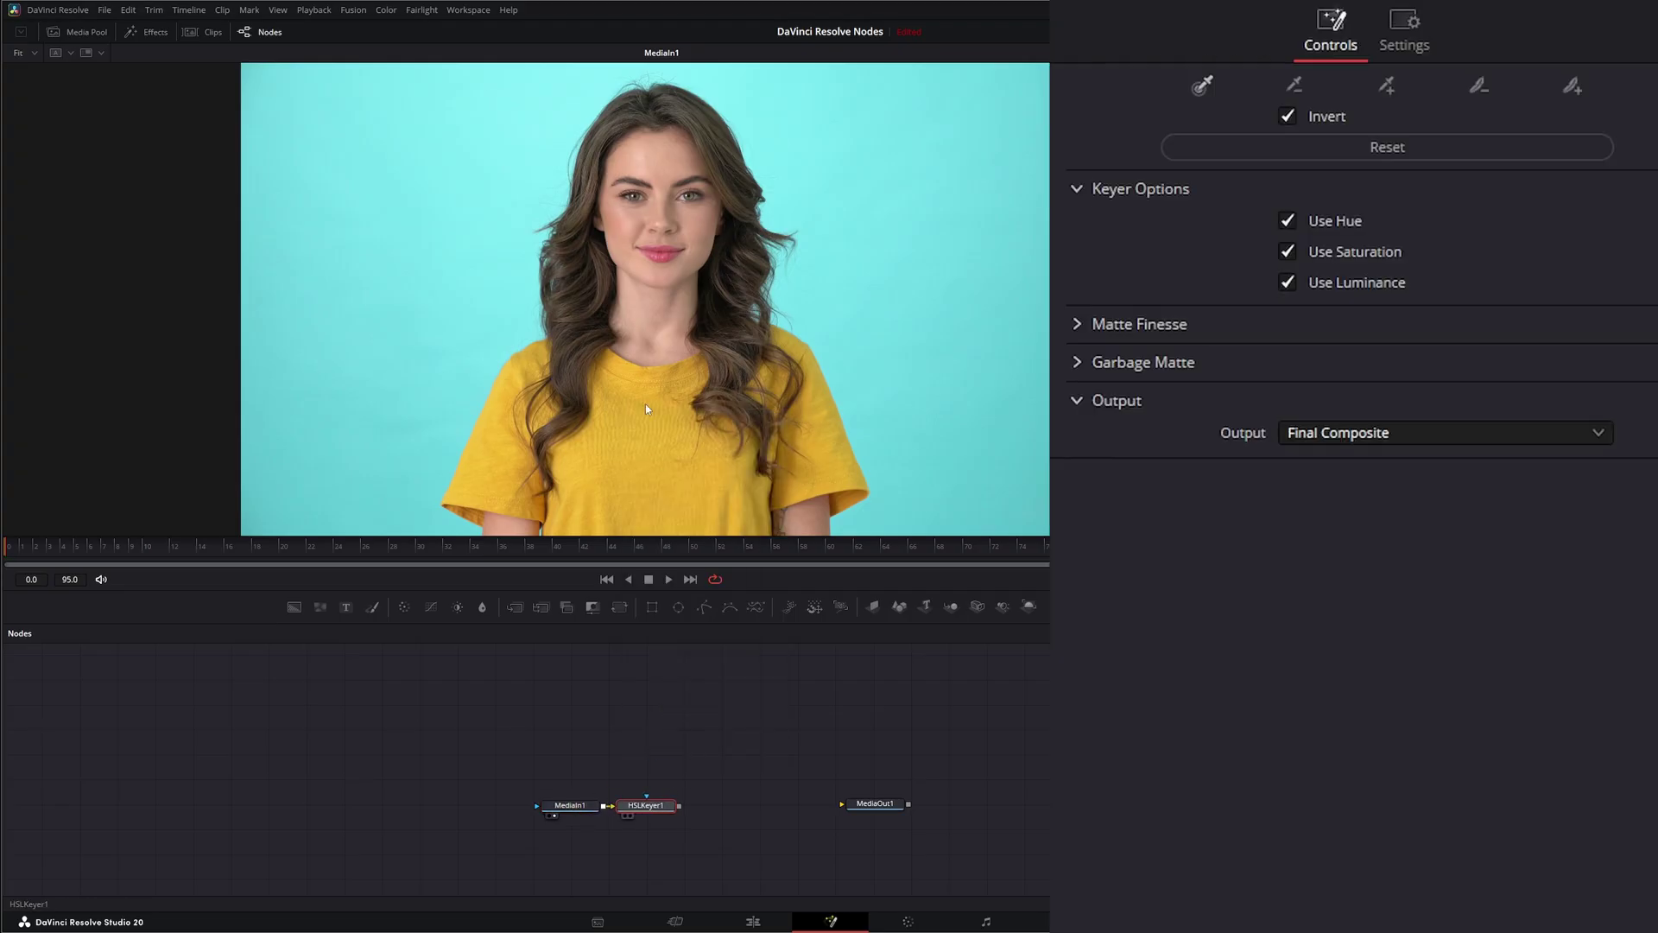
left_click_drag(646, 805, 645, 403)
- Sample the cyan background with the Pick eyedropper, reset the keyer, then resample to key it out
left_click(838, 167)
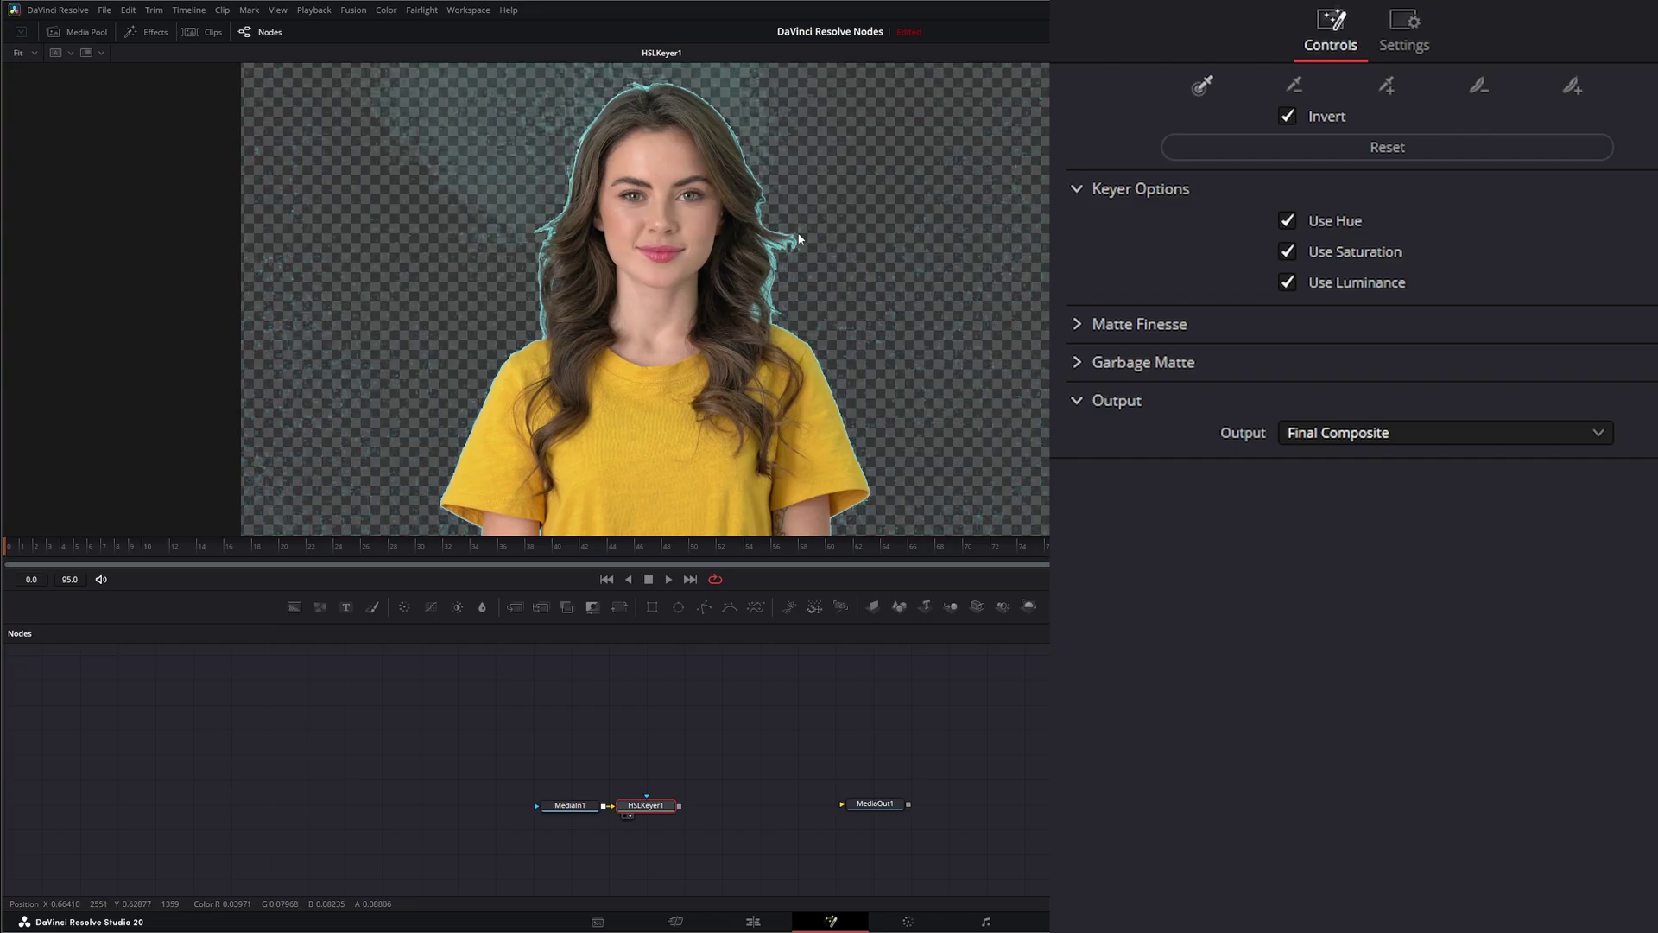
mouse_move(519, 136)
left_mouse_down()
mouse_move(786, 136)
mouse_move(934, 215)
mouse_move(1014, 381)
mouse_move(1030, 478)
left_mouse_up()
mouse_move(939, 516)
left_mouse_down()
mouse_move(799, 141)
mouse_move(936, 251)
mouse_move(992, 370)
mouse_move(1155, 381)
left_mouse_up()
left_click(1400, 147)
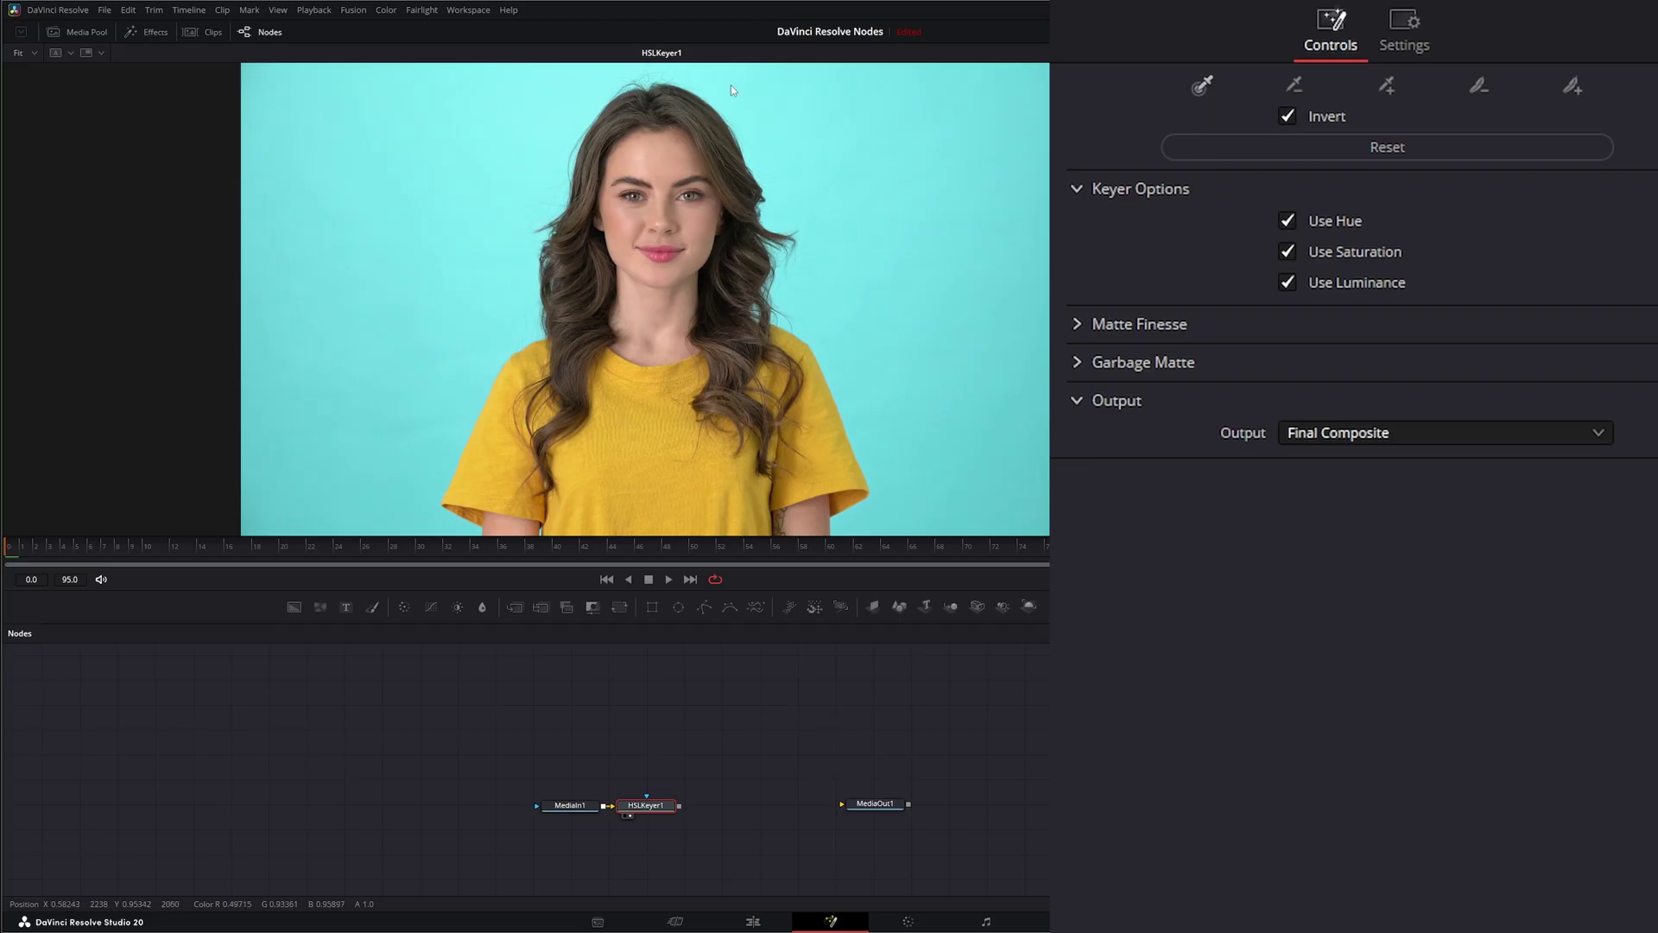
mouse_move(731, 84)
left_mouse_down()
mouse_move(884, 201)
mouse_move(1045, 474)
left_mouse_up()
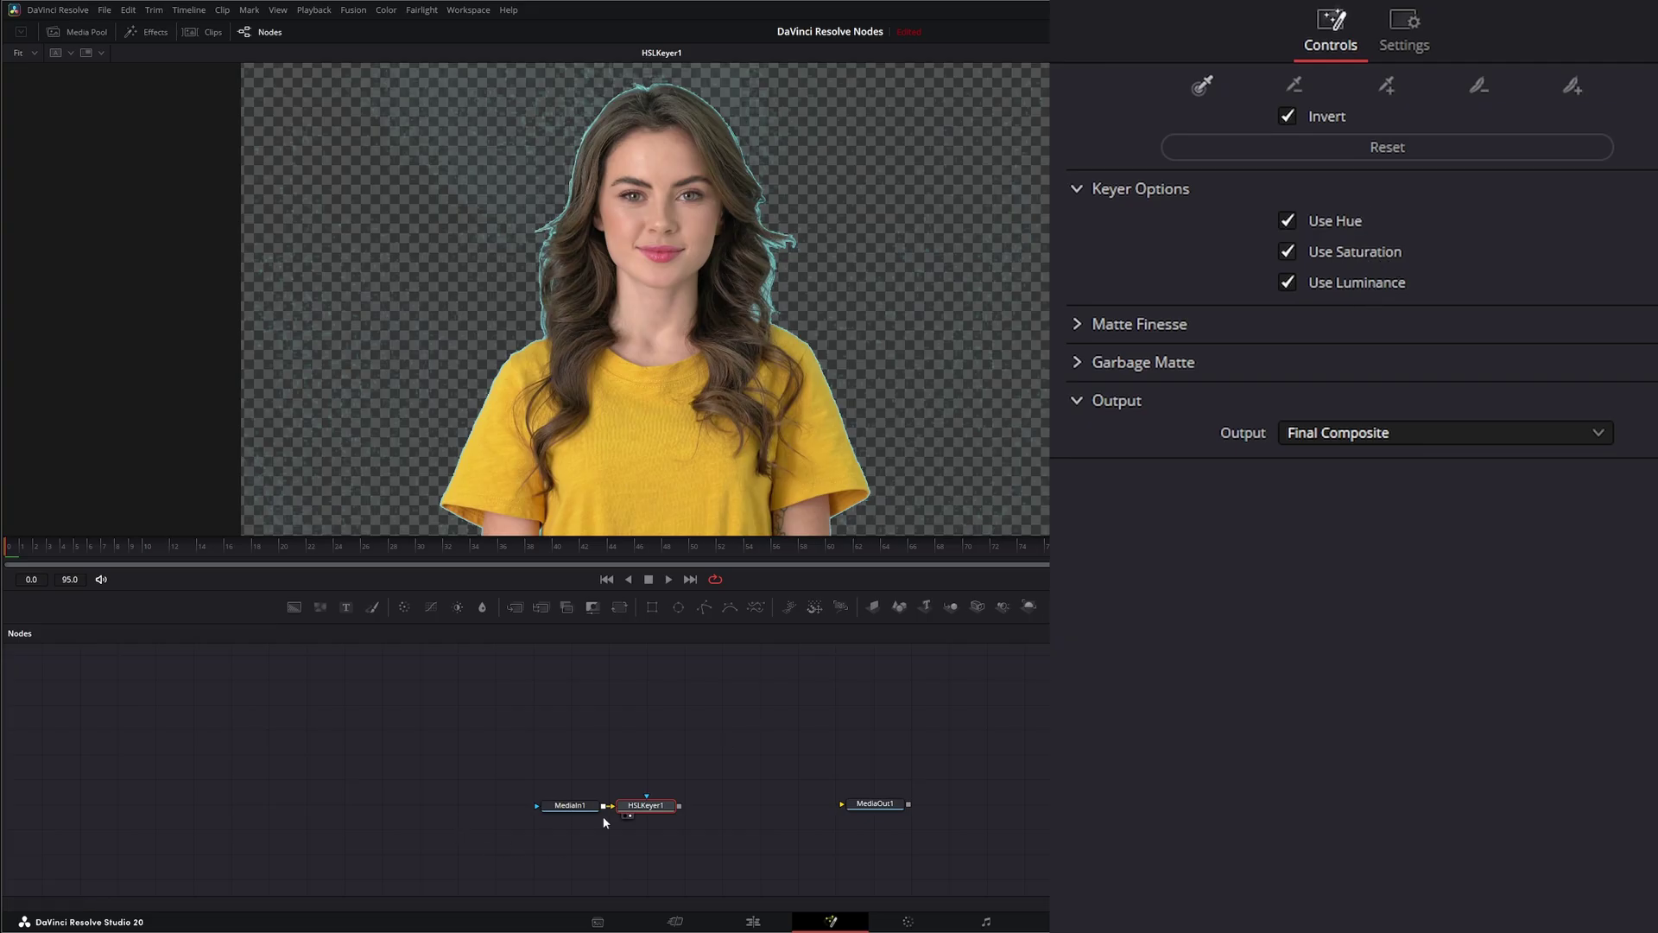
- Compare the key with Use Hue and Use Saturation toggled off and on, then open Matte Finesse
left_click(1287, 222)
left_click(1288, 223)
left_click(1288, 252)
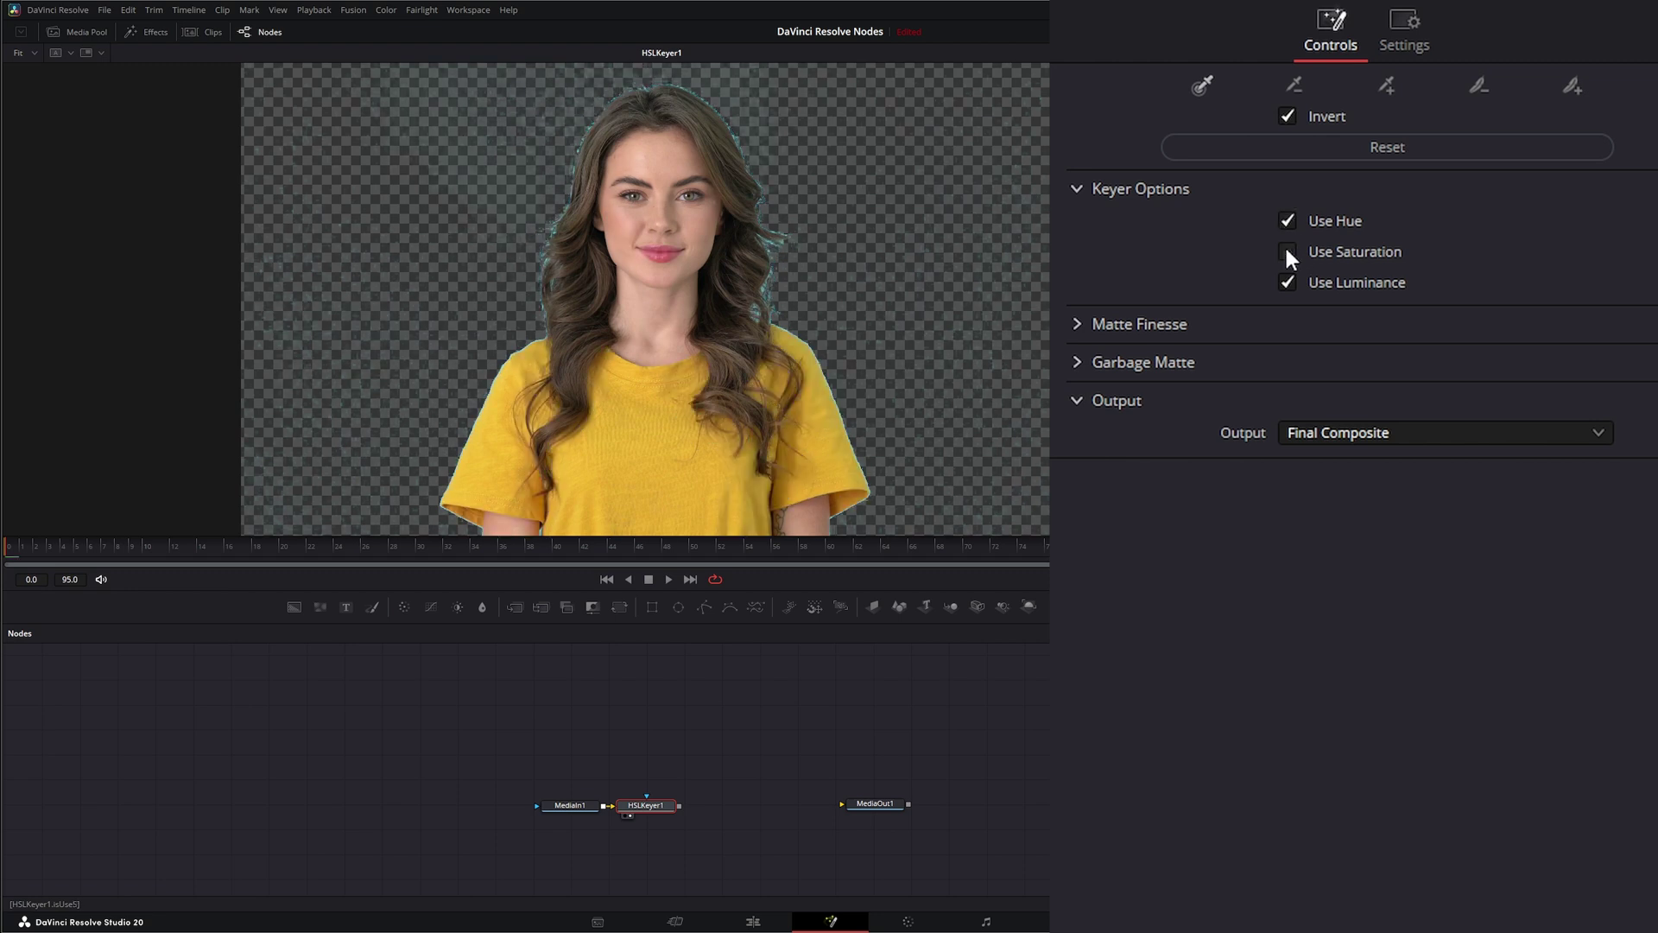
left_click(1287, 254)
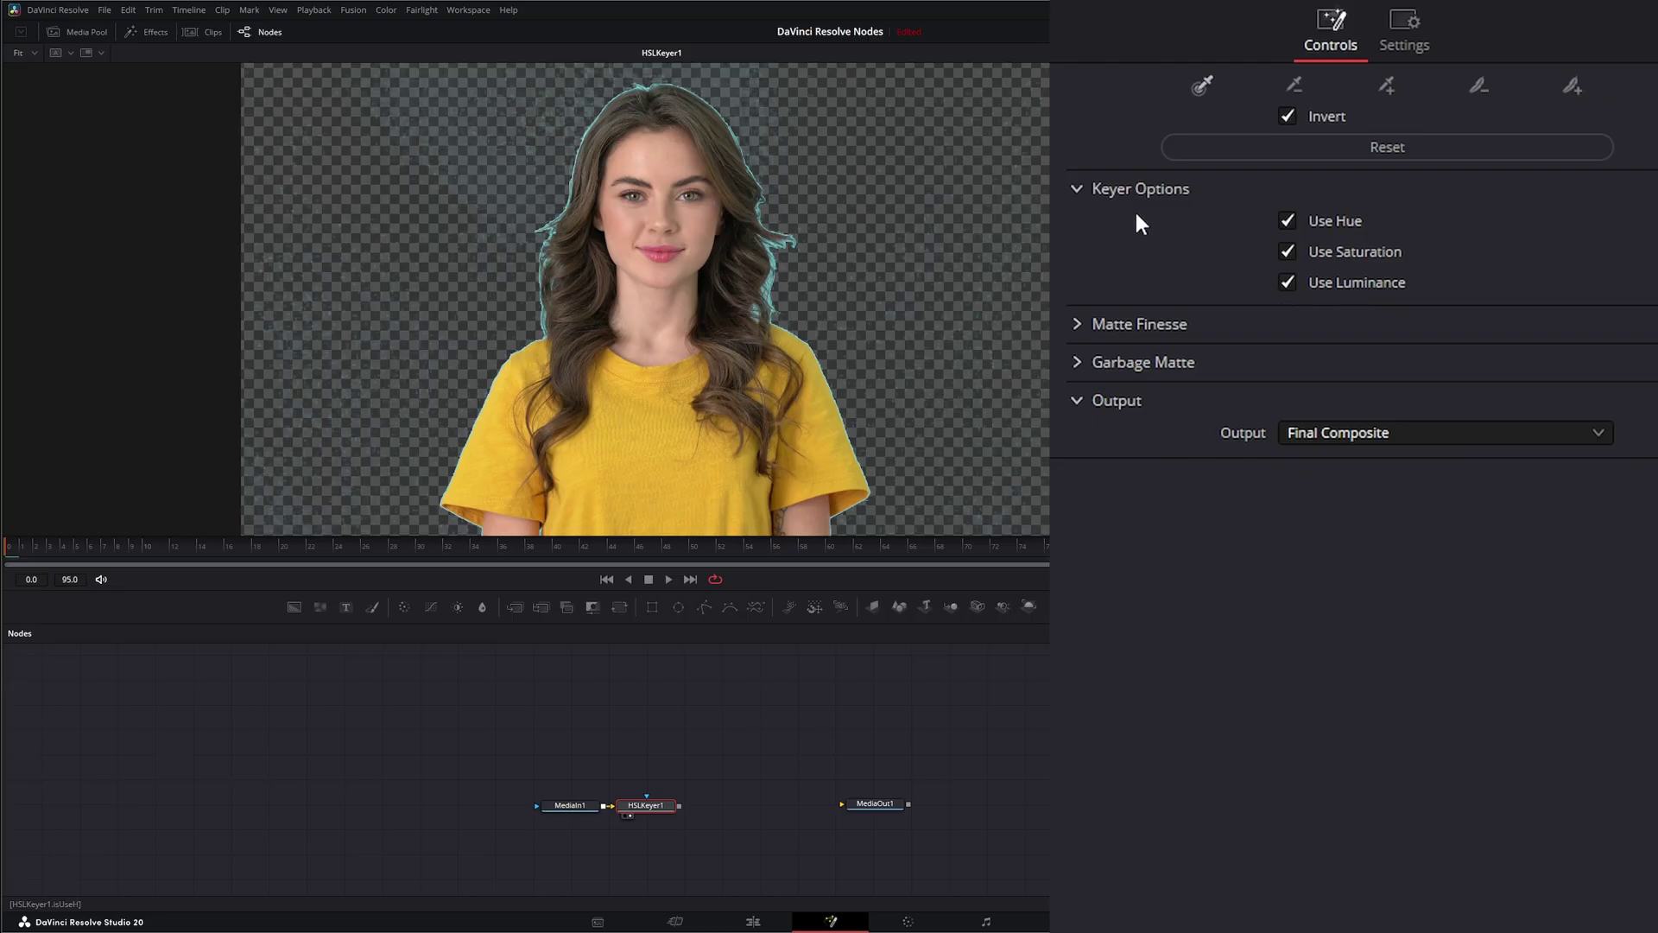
left_click(1078, 188)
left_click(1078, 226)
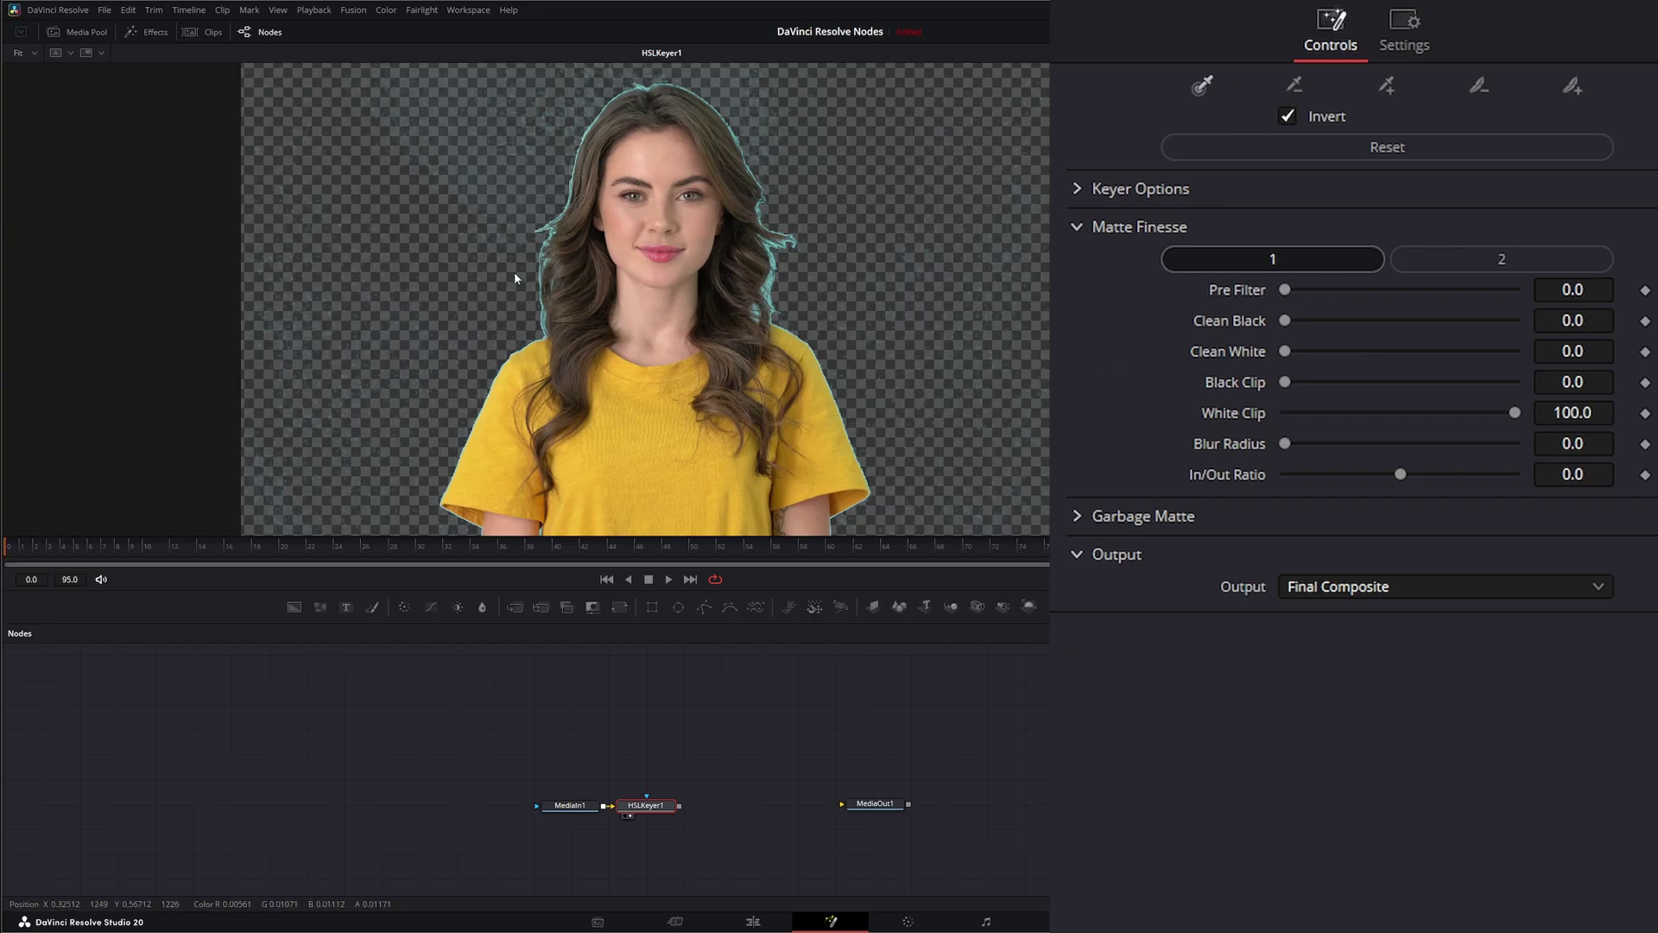
scroll(514, 271, "up", 3)
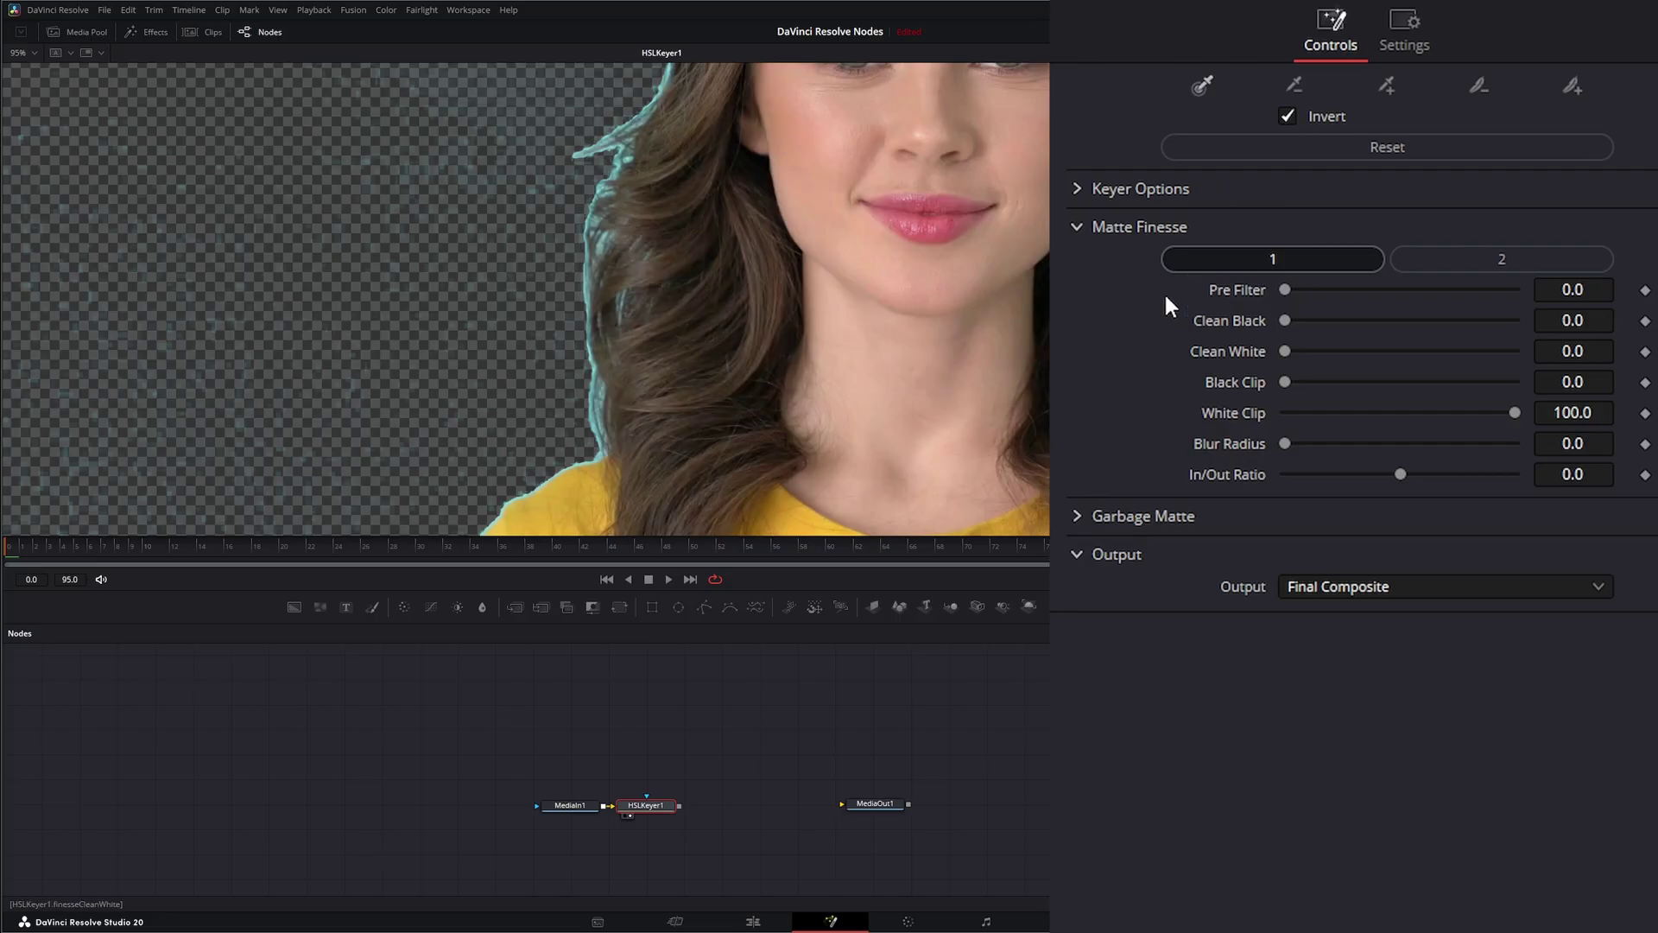
mouse_move(1282, 292)
left_mouse_down()
mouse_move(1395, 288)
mouse_move(1270, 290)
left_mouse_up()
scroll(610, 289, "up", 5)
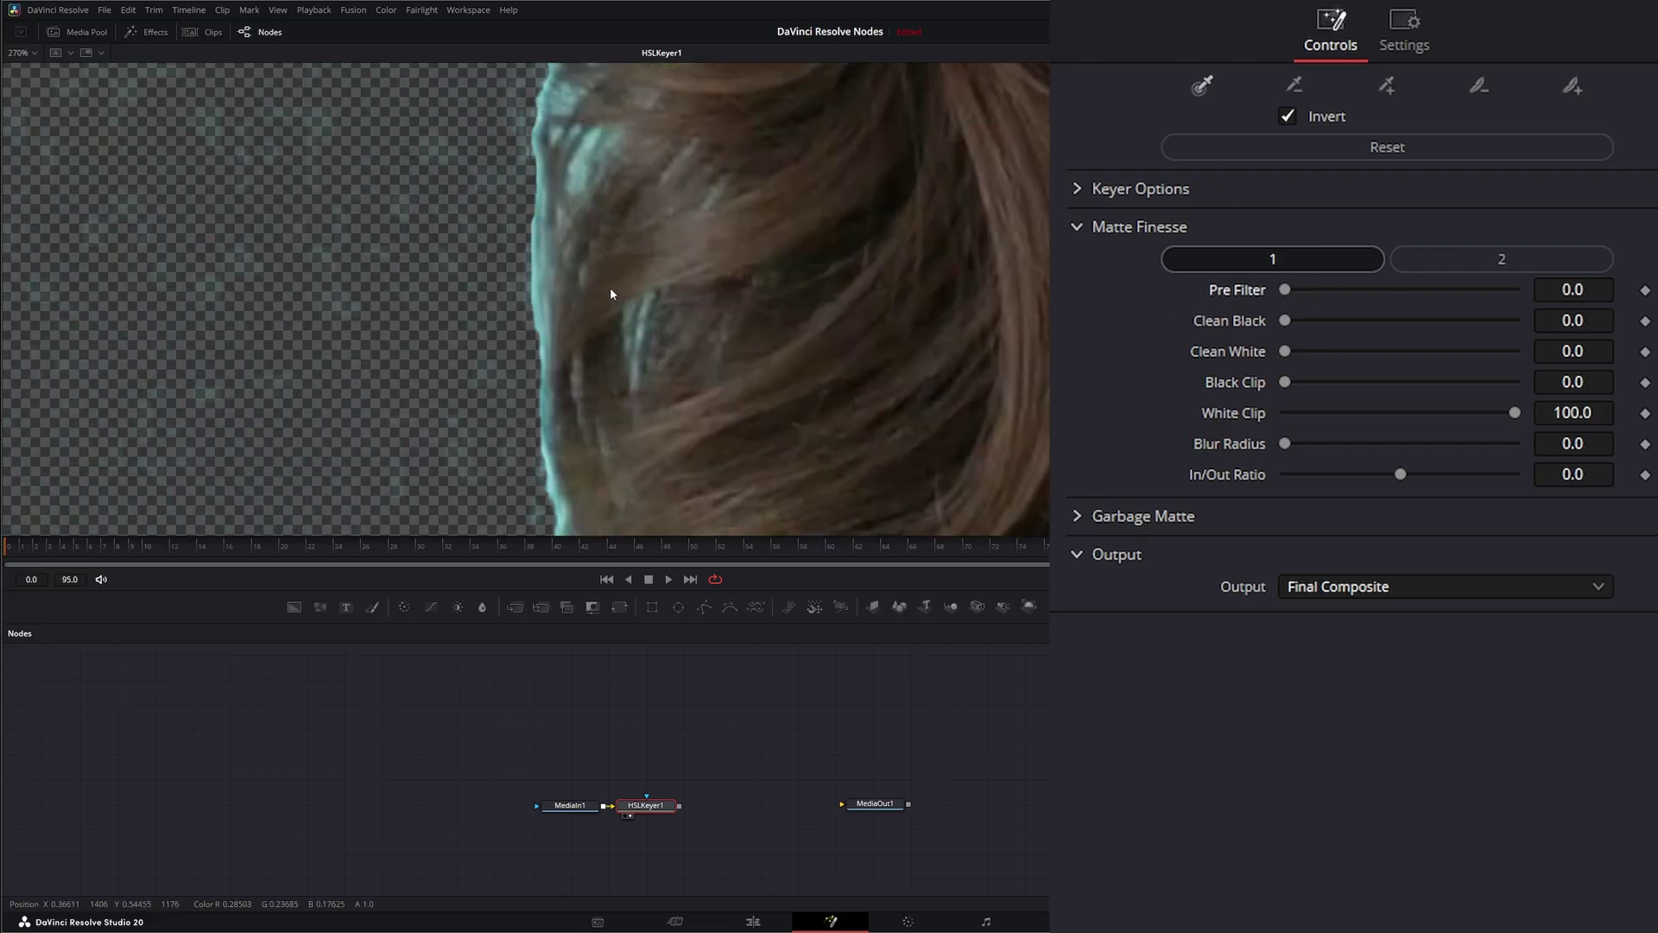
scroll(609, 286, "up", 2)
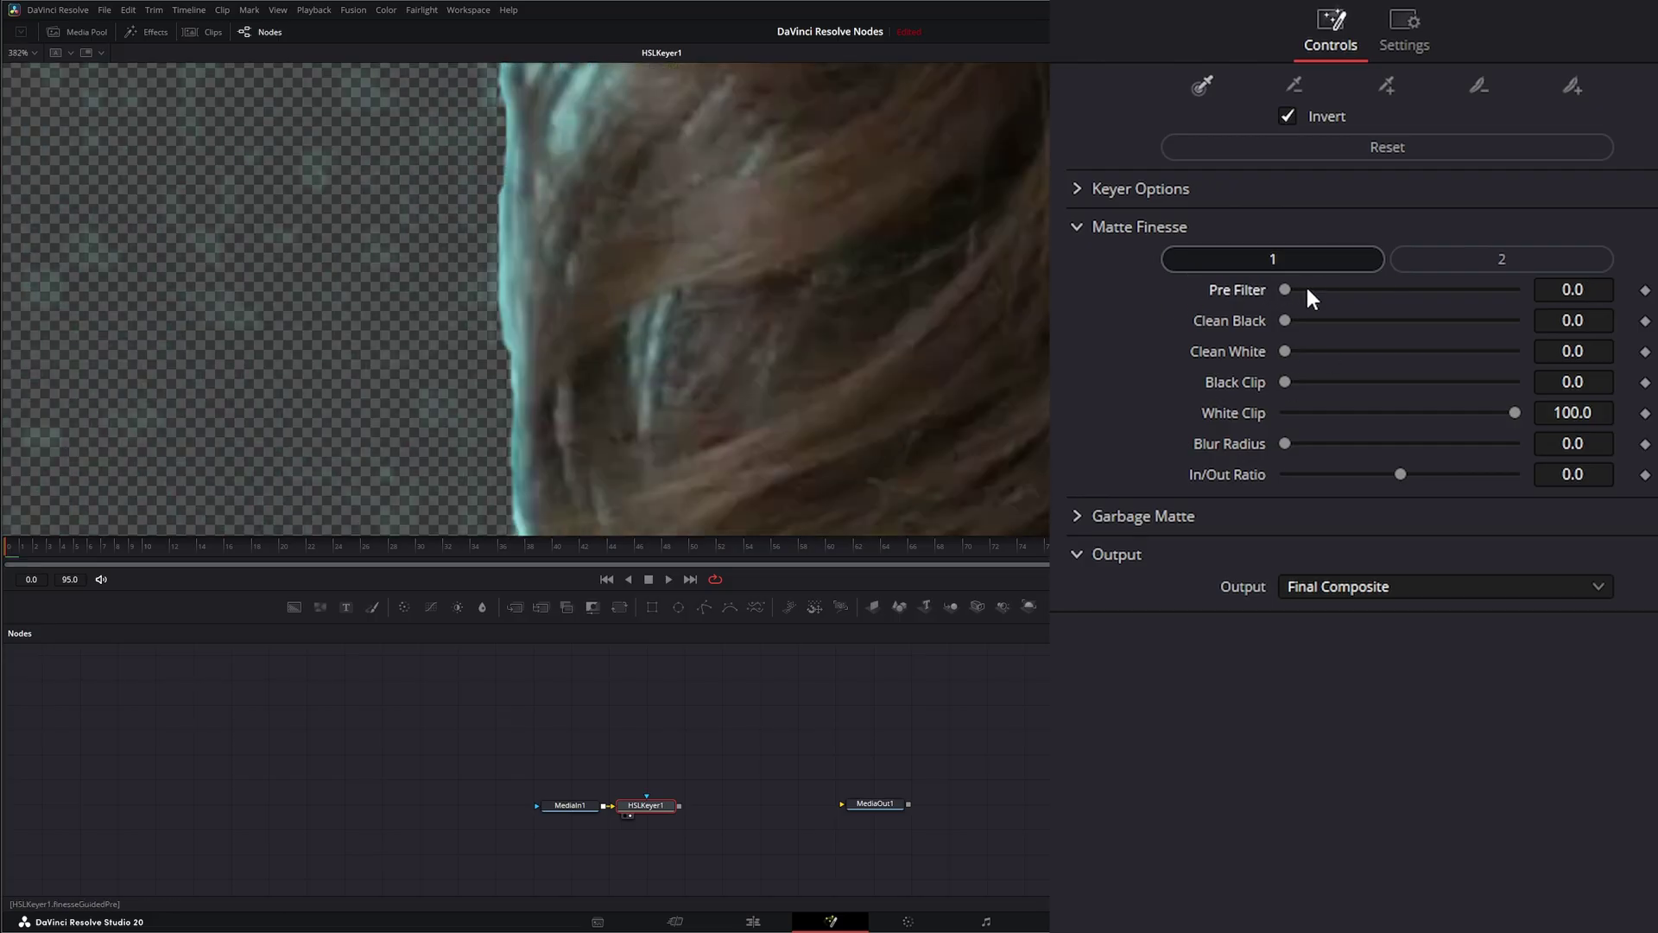
left_click_drag(1285, 288, 1268, 329)
left_click_drag(1285, 322, 1273, 376)
- Test Clean Black while switching between the alpha matte view and the colour composite
mouse_move(1287, 320)
left_mouse_down()
mouse_move(1301, 319)
mouse_move(1267, 346)
left_mouse_up()
key("a")
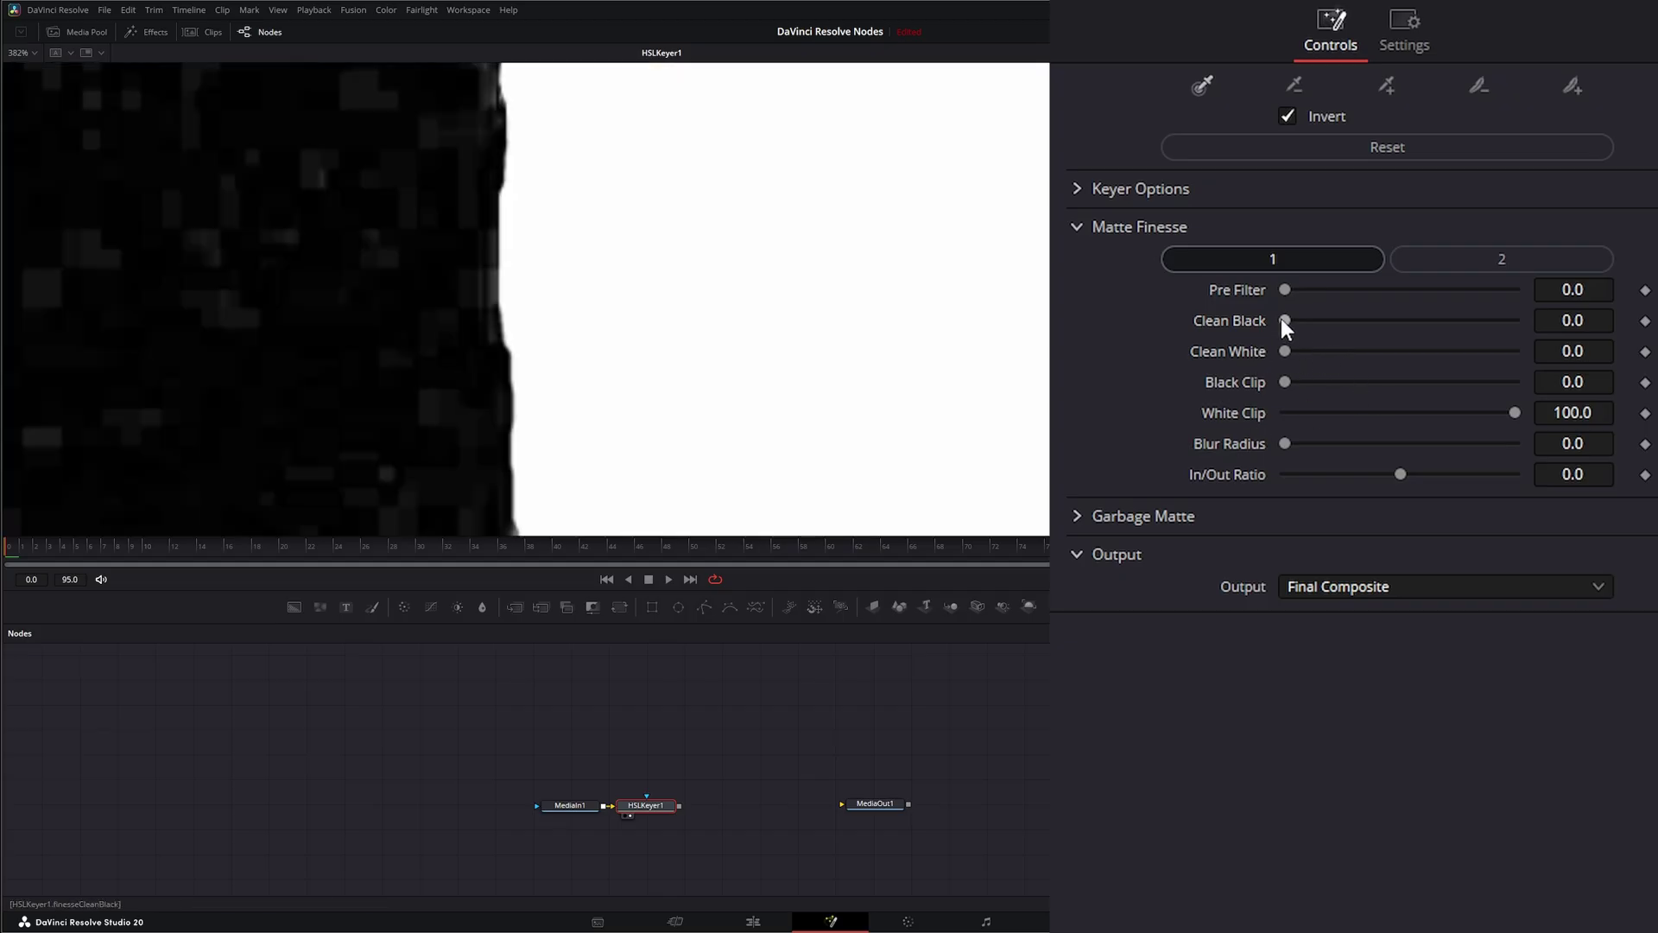
left_click_drag(1283, 320, 1246, 356)
key("c")
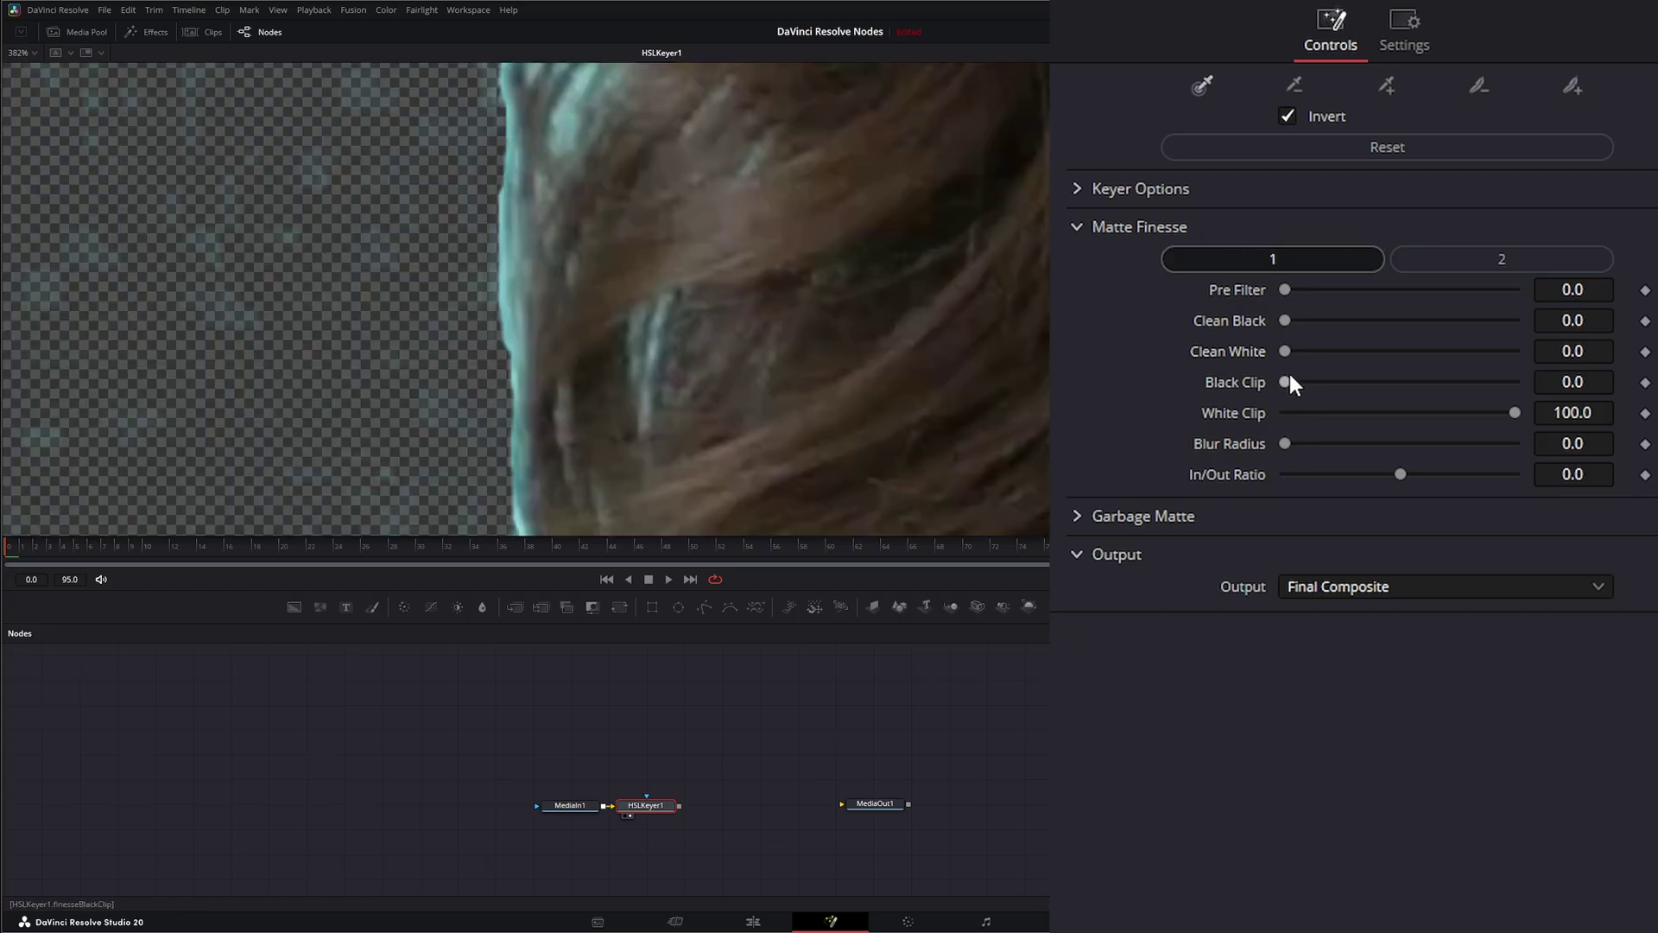
- Try Black Clip, White Clip and Blur Radius, set In/Out Ratio to 22.0, and show Matte Finesse set 2
left_click_drag(1288, 380, 1226, 420)
left_click_drag(1513, 412, 1450, 416)
mouse_move(1289, 439)
left_mouse_down()
mouse_move(1313, 439)
mouse_move(1282, 438)
left_mouse_up()
mouse_move(1399, 474)
left_mouse_down()
mouse_move(1361, 474)
mouse_move(1438, 474)
mouse_move(1351, 474)
mouse_move(1421, 474)
left_mouse_up()
left_click(1521, 258)
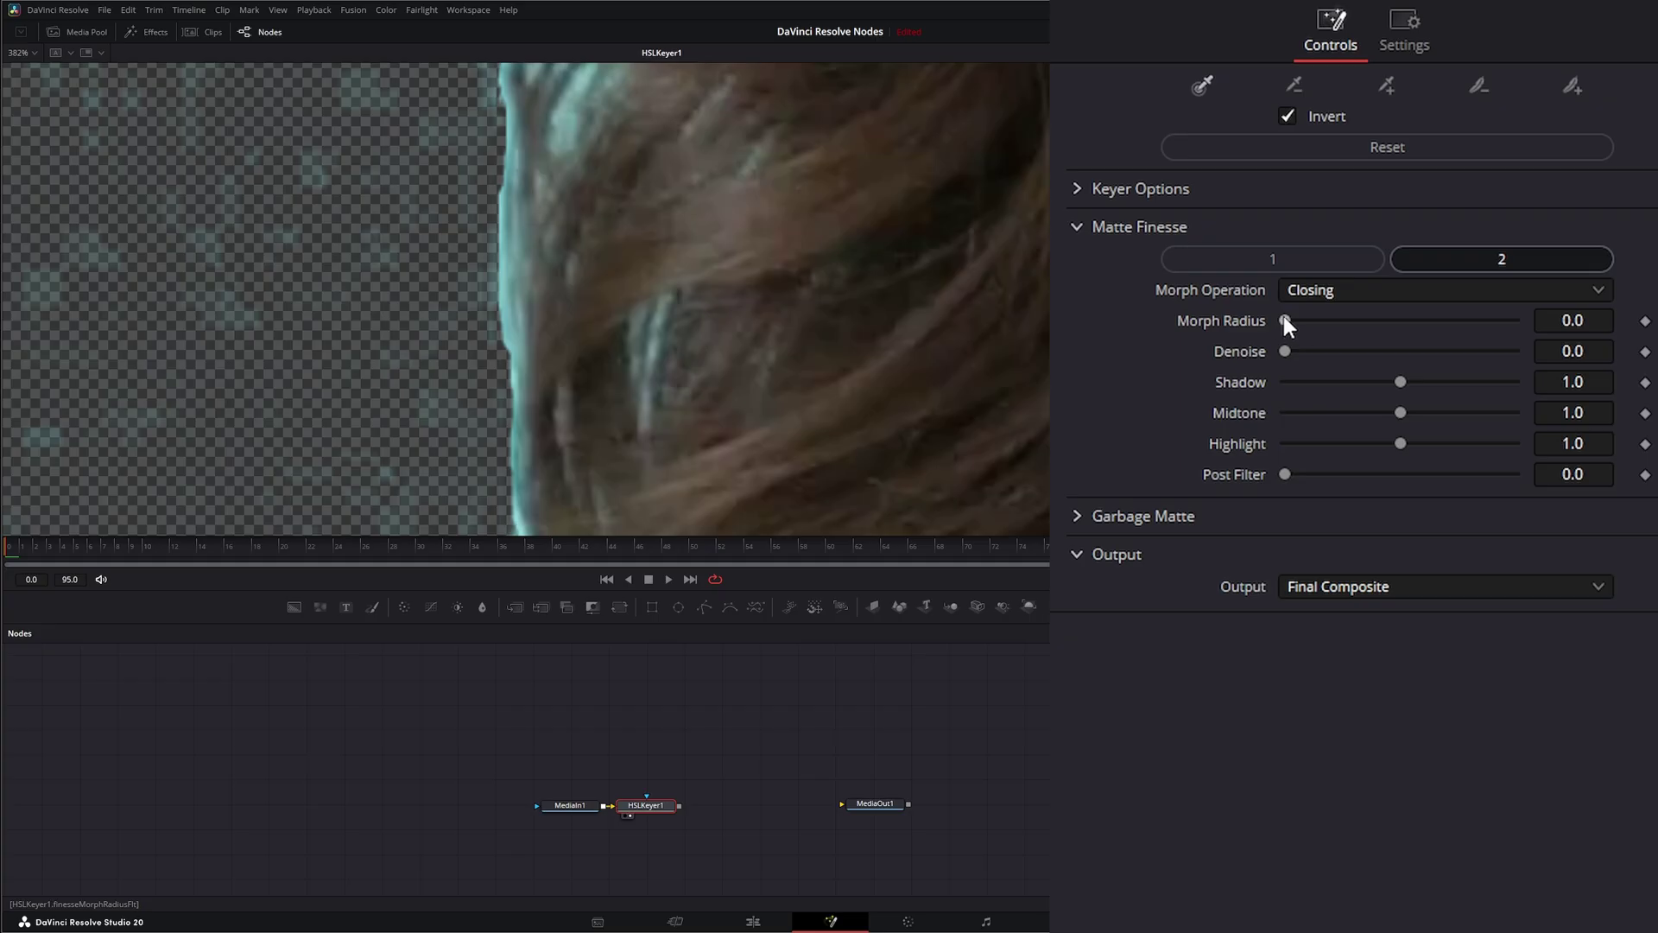
- Set Morph Operation to Opening and tune Morph Radius while checking the hair edge
mouse_move(1284, 320)
left_mouse_down()
mouse_move(1517, 319)
mouse_move(1258, 323)
left_mouse_up()
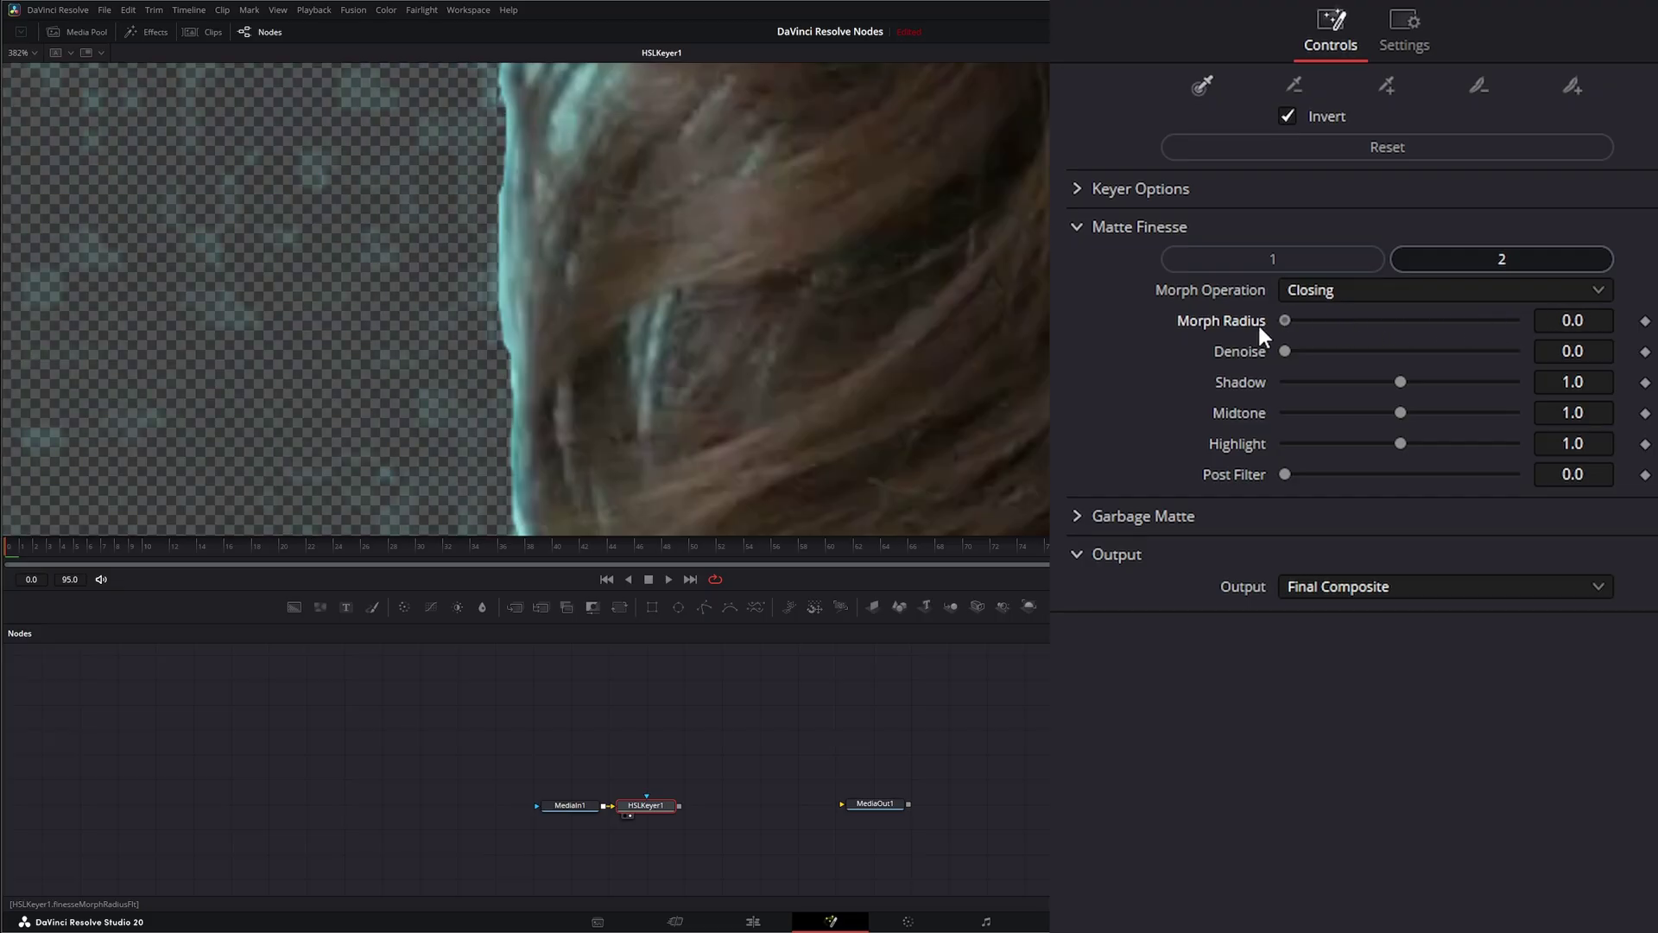
left_click(1312, 290)
left_click(1326, 380)
left_click_drag(1285, 321, 1305, 324)
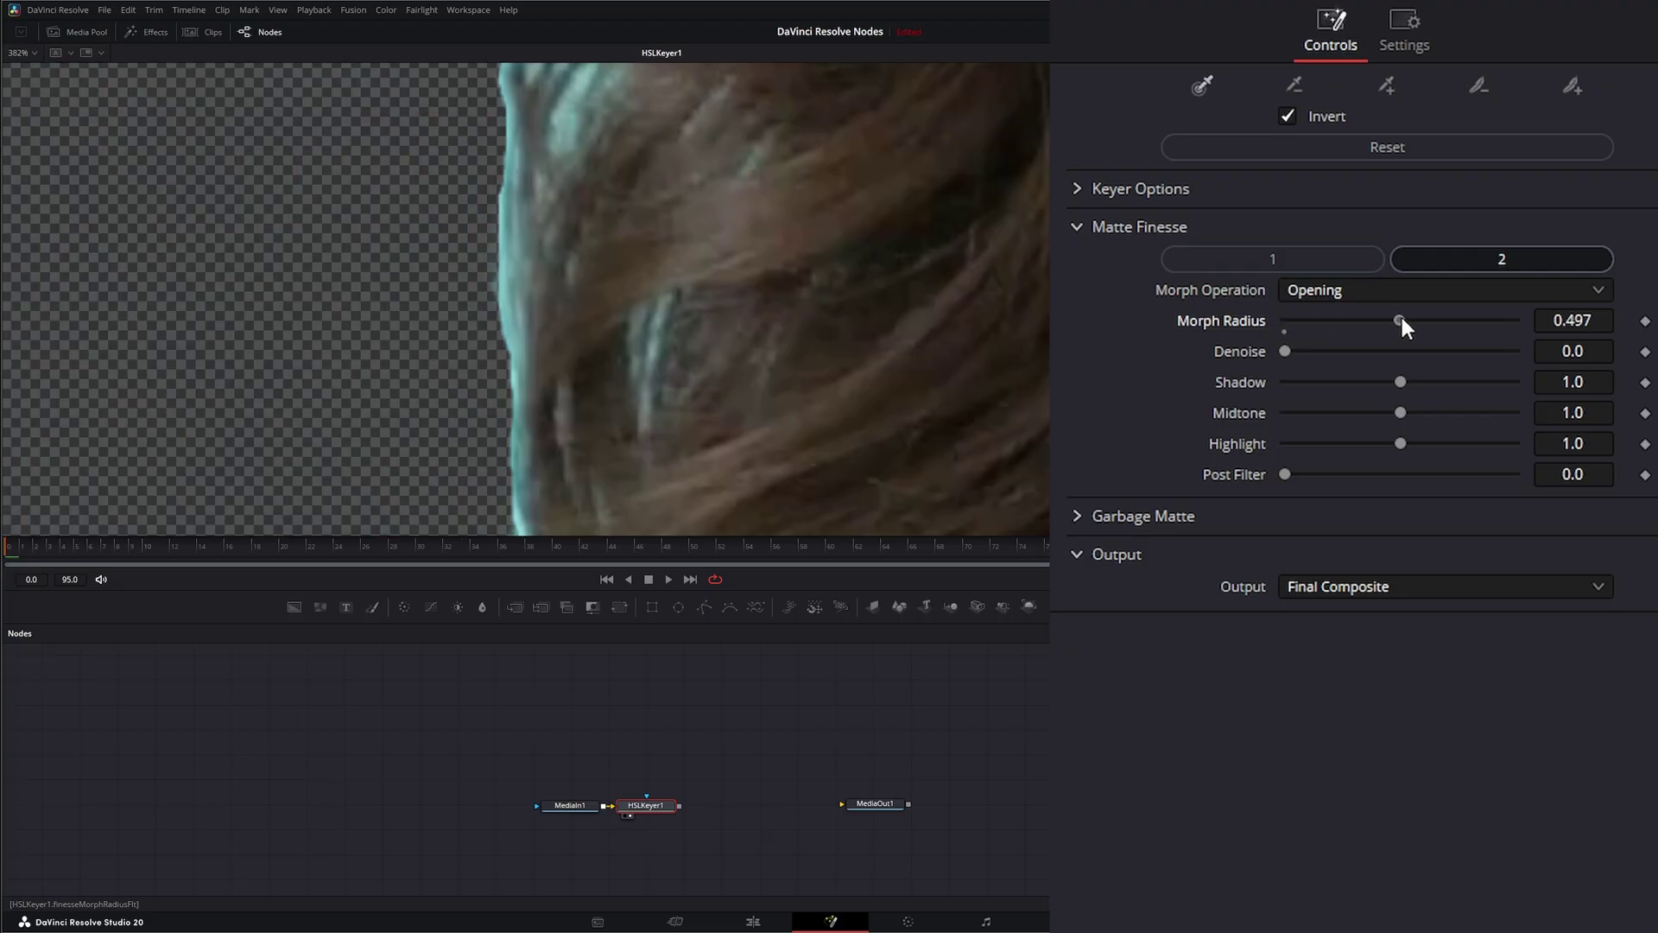
left_click_drag(1487, 322, 1475, 321)
left_click_drag(861, 402, 941, 245)
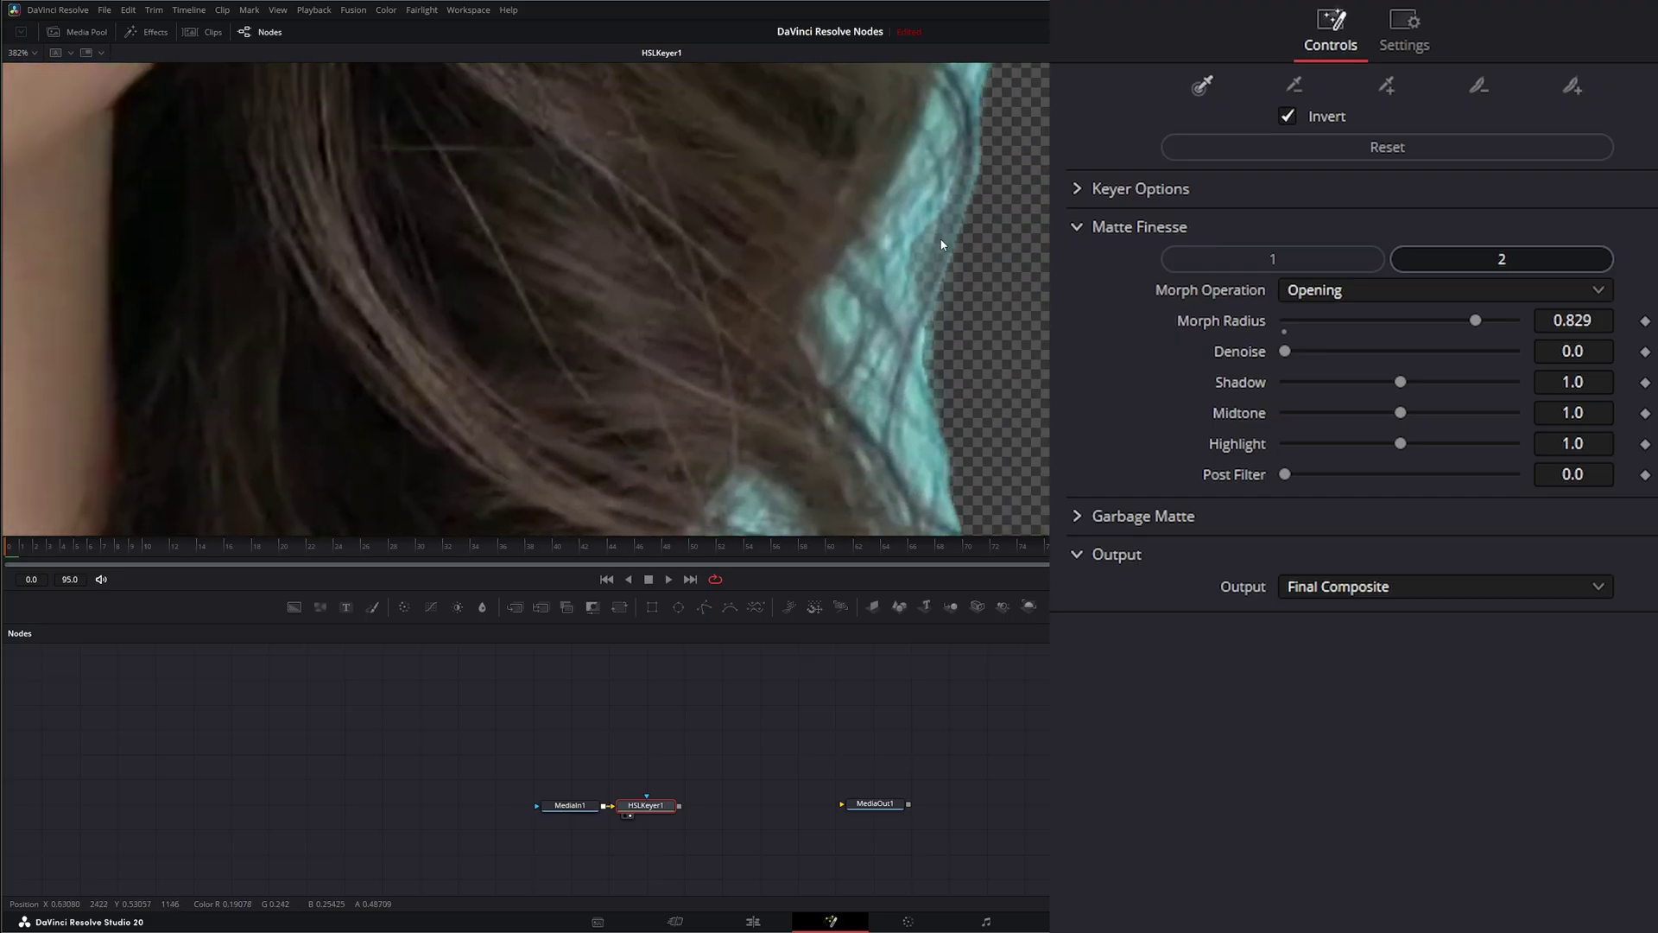
left_click_drag(1481, 323, 1271, 337)
- Try Grow and Shrink morph operations, then settle on Closing
left_click(1336, 298)
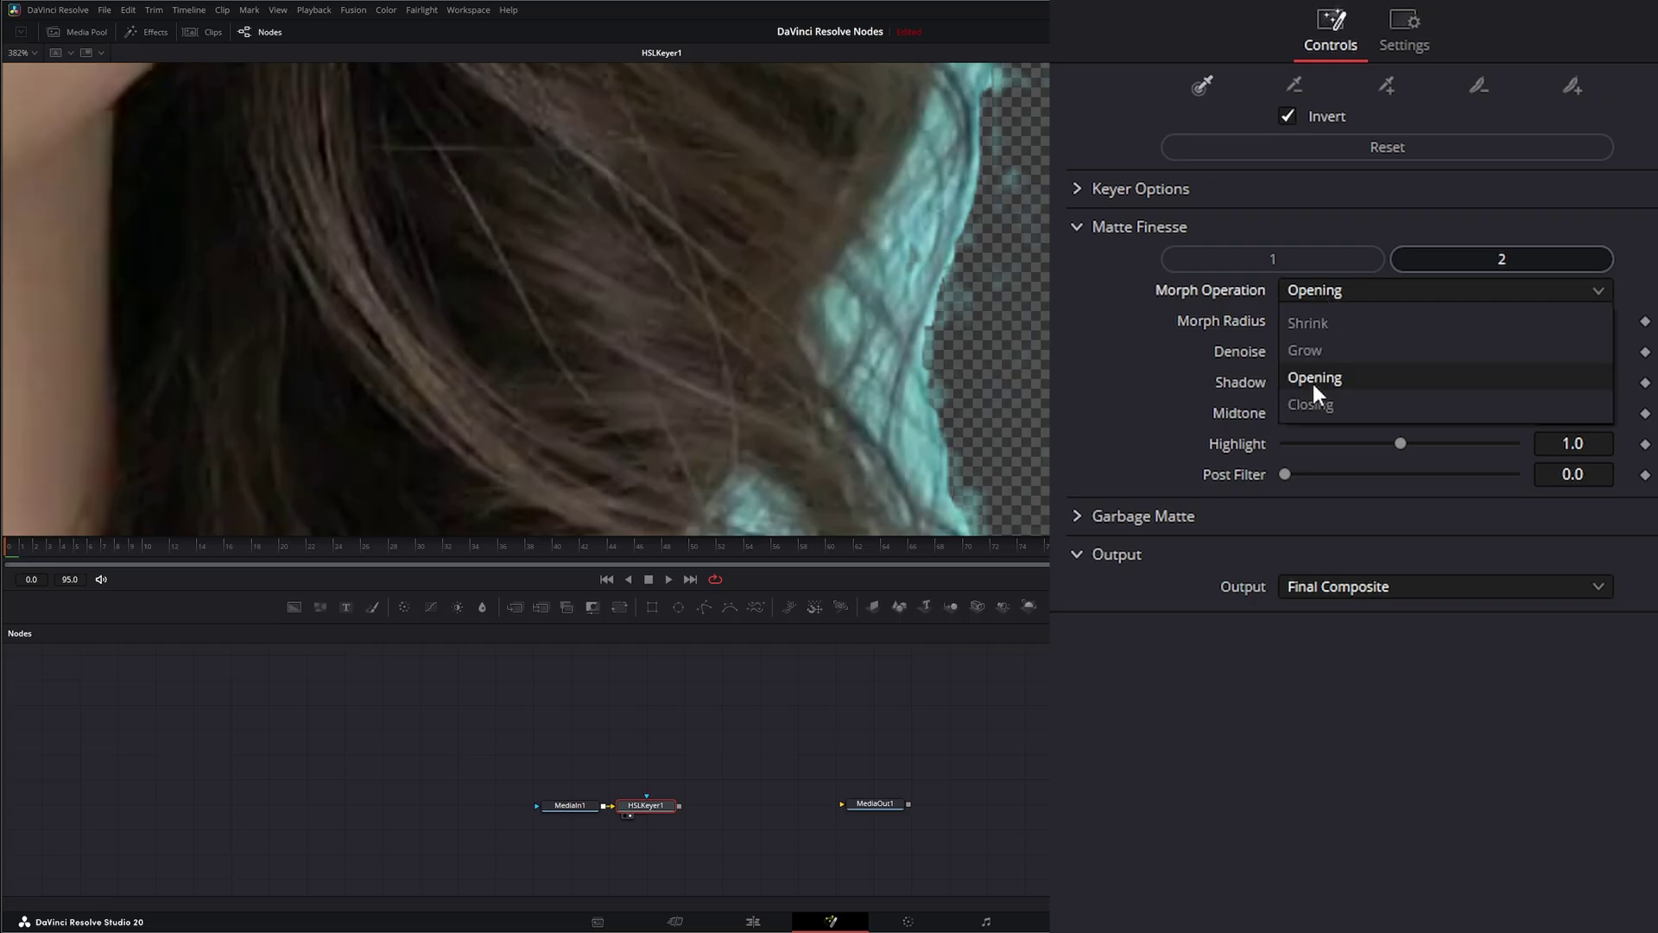
left_click(1330, 344)
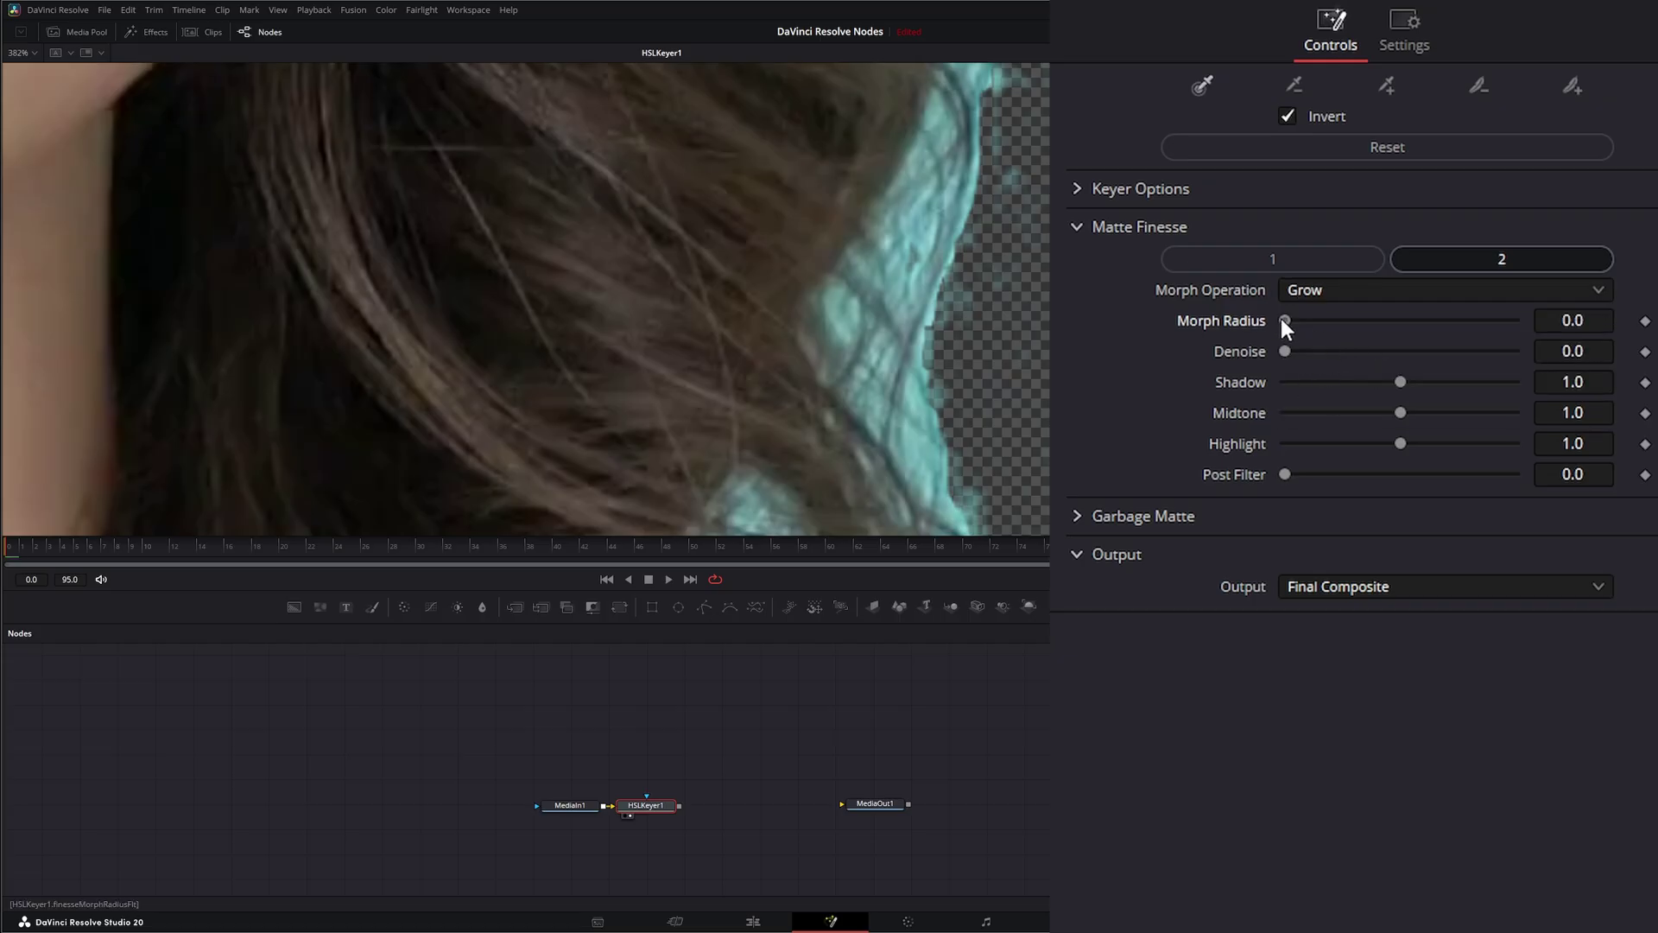
mouse_move(1284, 322)
left_mouse_down()
mouse_move(1494, 322)
mouse_move(1262, 338)
left_mouse_up()
left_click(1309, 294)
left_click(1328, 321)
left_click(1308, 287)
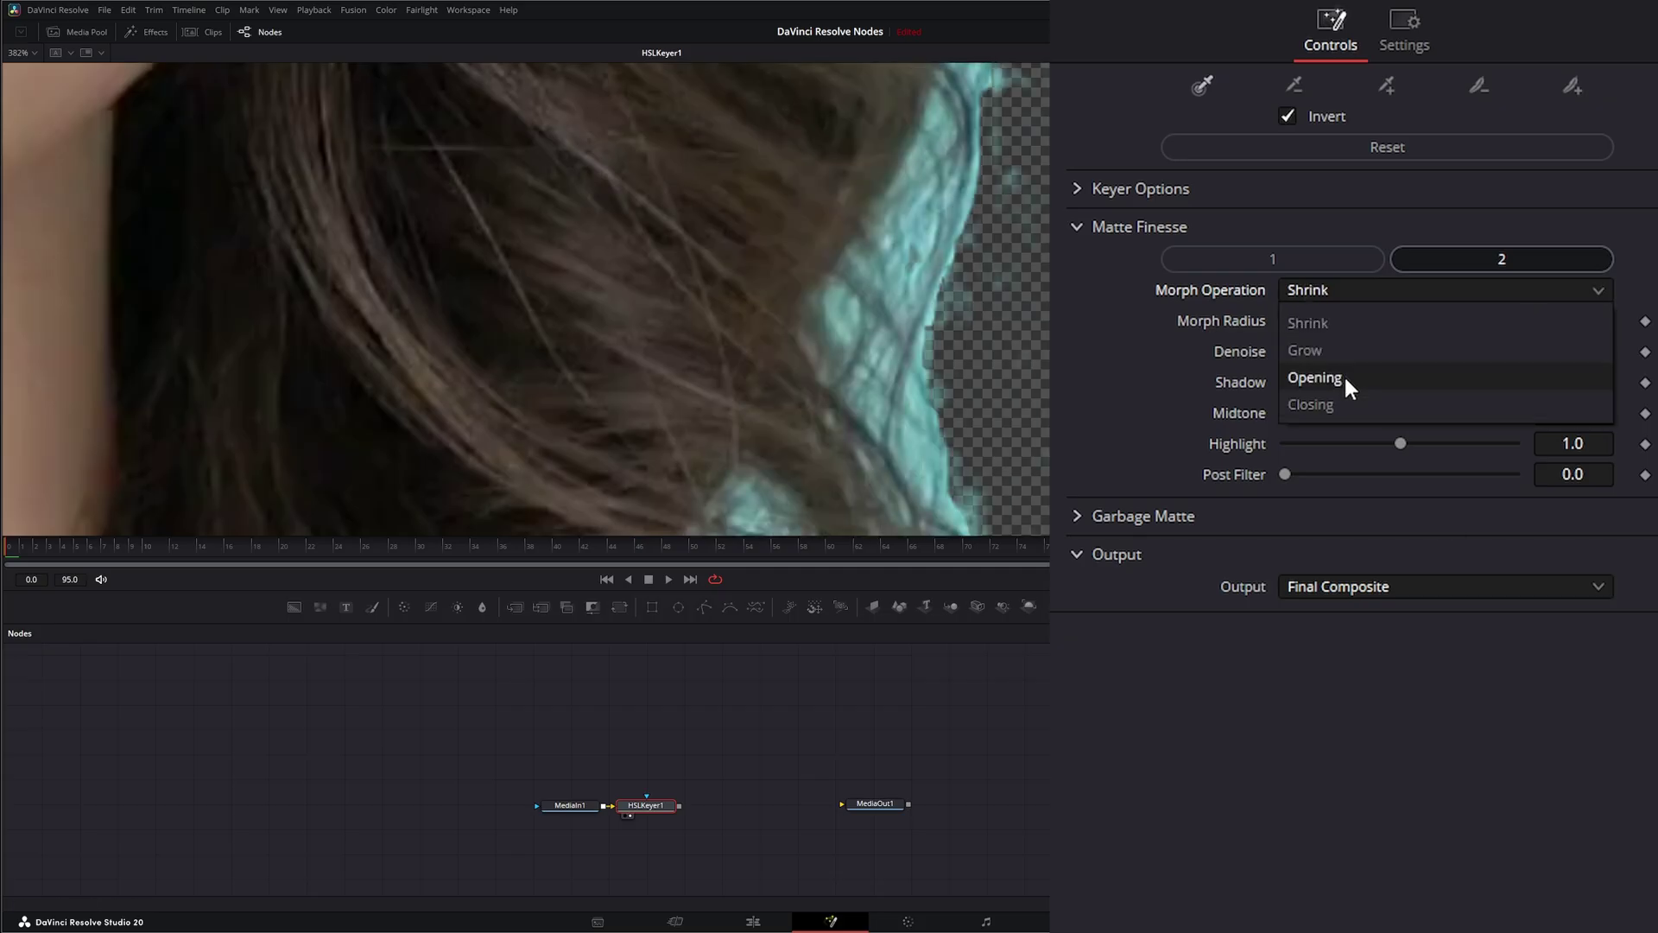
left_click(1330, 404)
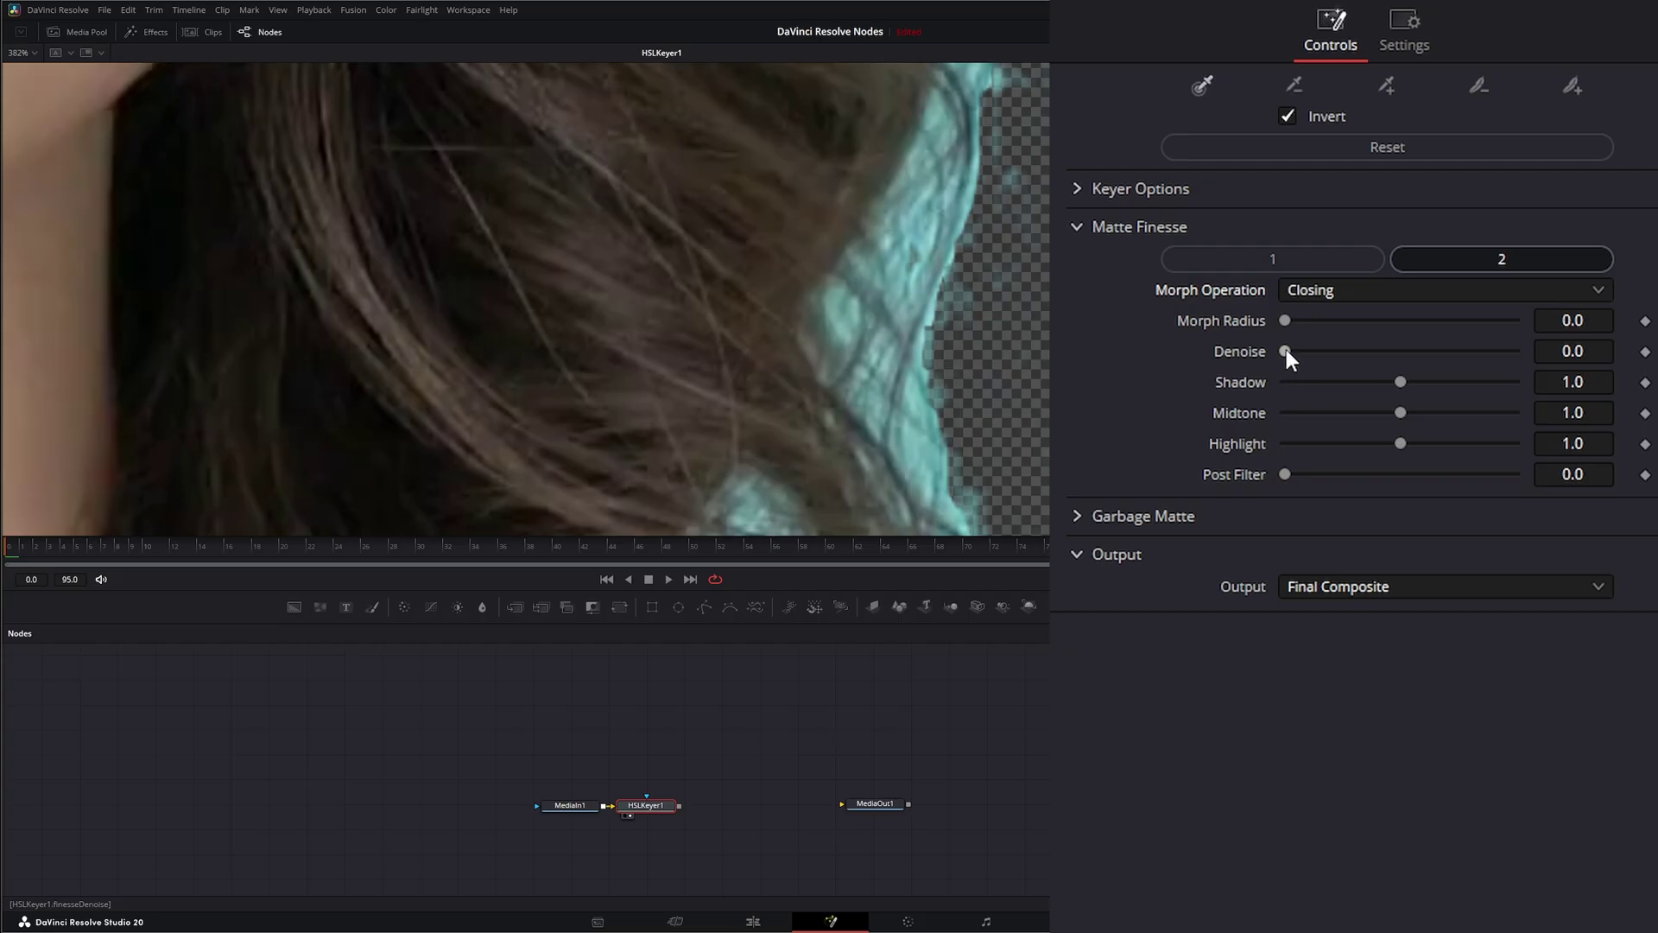
- Raise Denoise to 13.4, adjust Shadow, and fit the whole image in the viewer
mouse_move(1287, 351)
left_mouse_down()
mouse_move(1382, 354)
mouse_move(1266, 361)
mouse_move(1315, 367)
left_mouse_up()
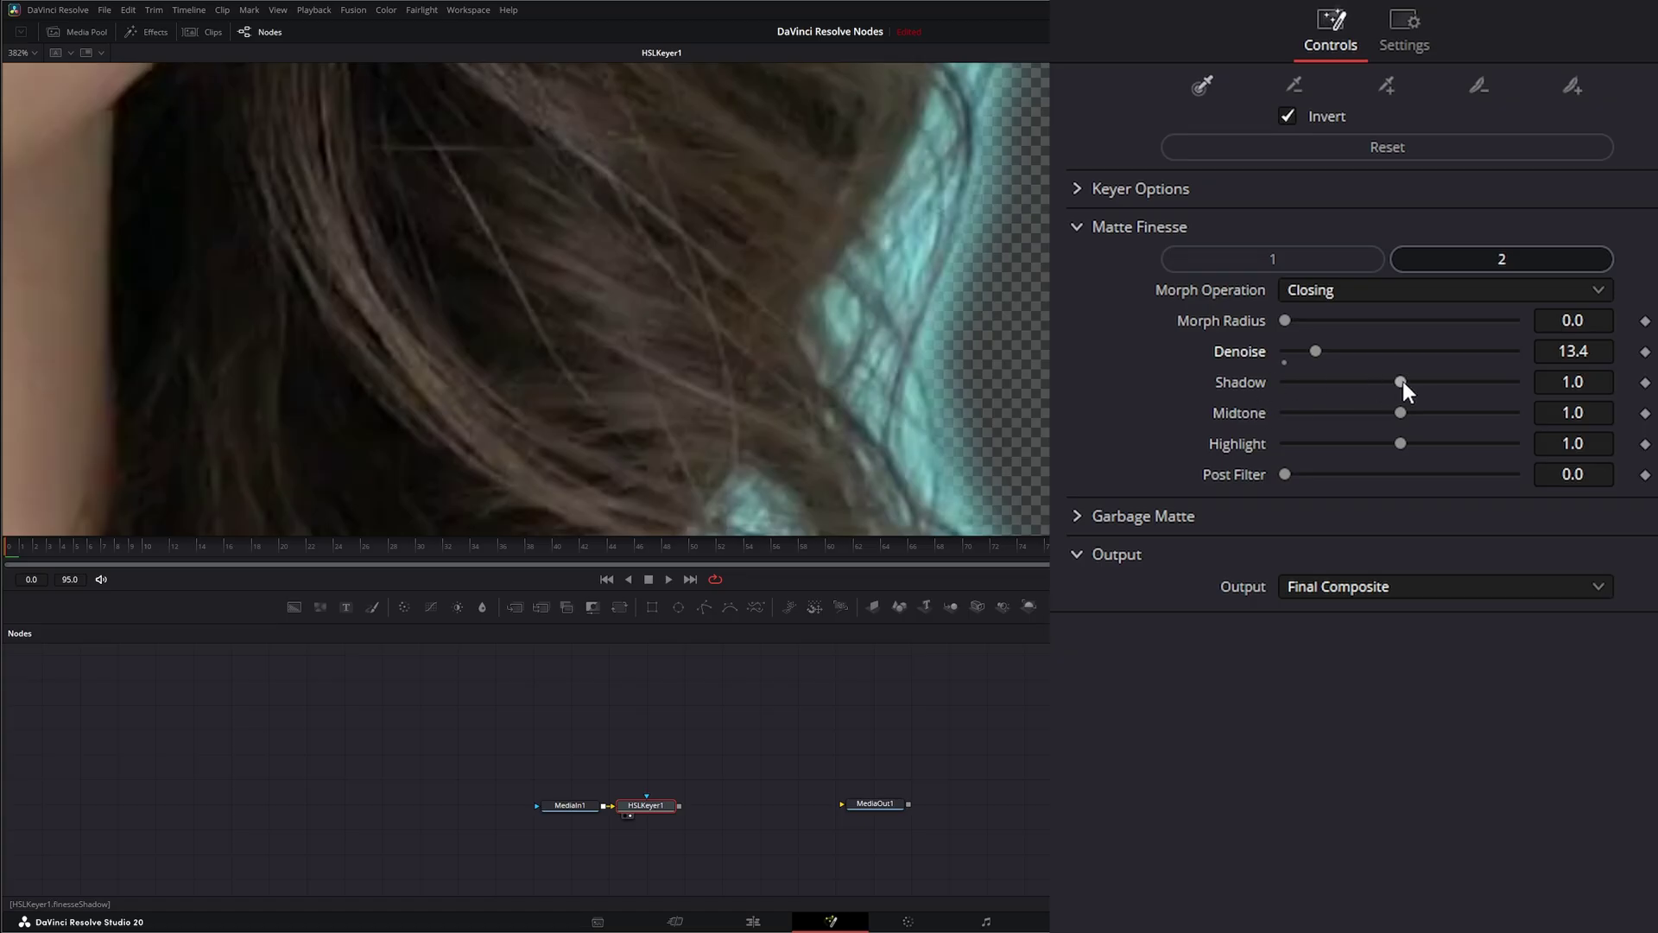
left_click_drag(1401, 380, 1367, 387)
left_click(22, 53)
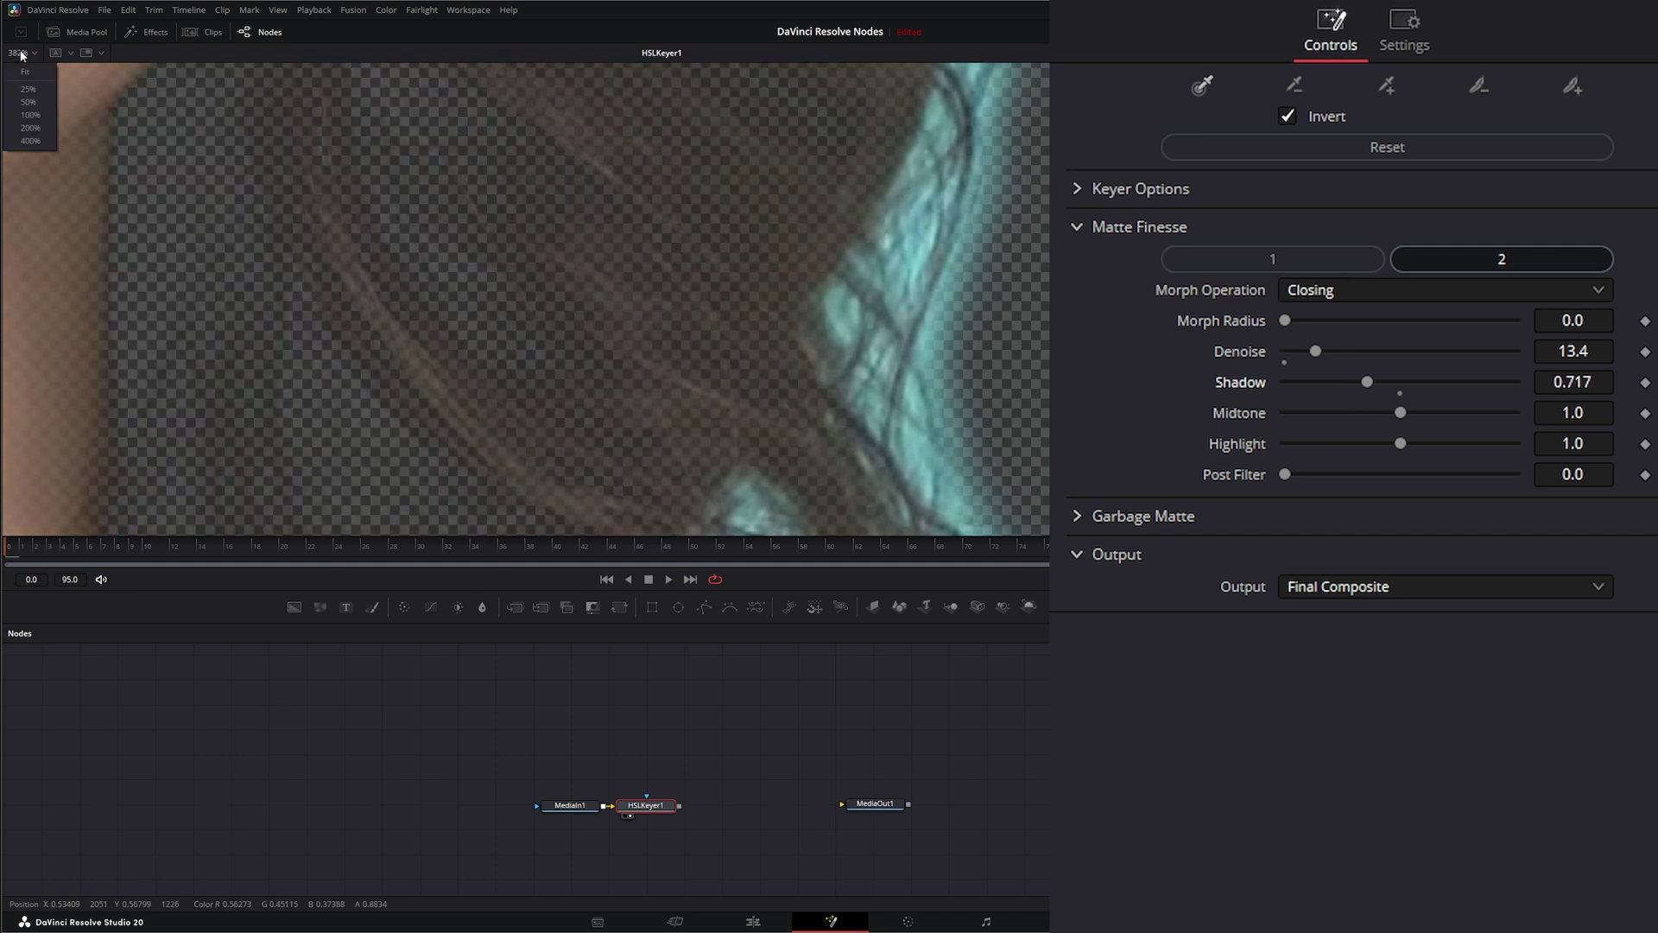
left_click(19, 78)
left_click_drag(1371, 376, 1382, 442)
- Reset Shadow, Midtone and Highlight to 1.0 and try a slight Post Filter
double_click(1252, 384)
double_click(1240, 415)
double_click(1234, 446)
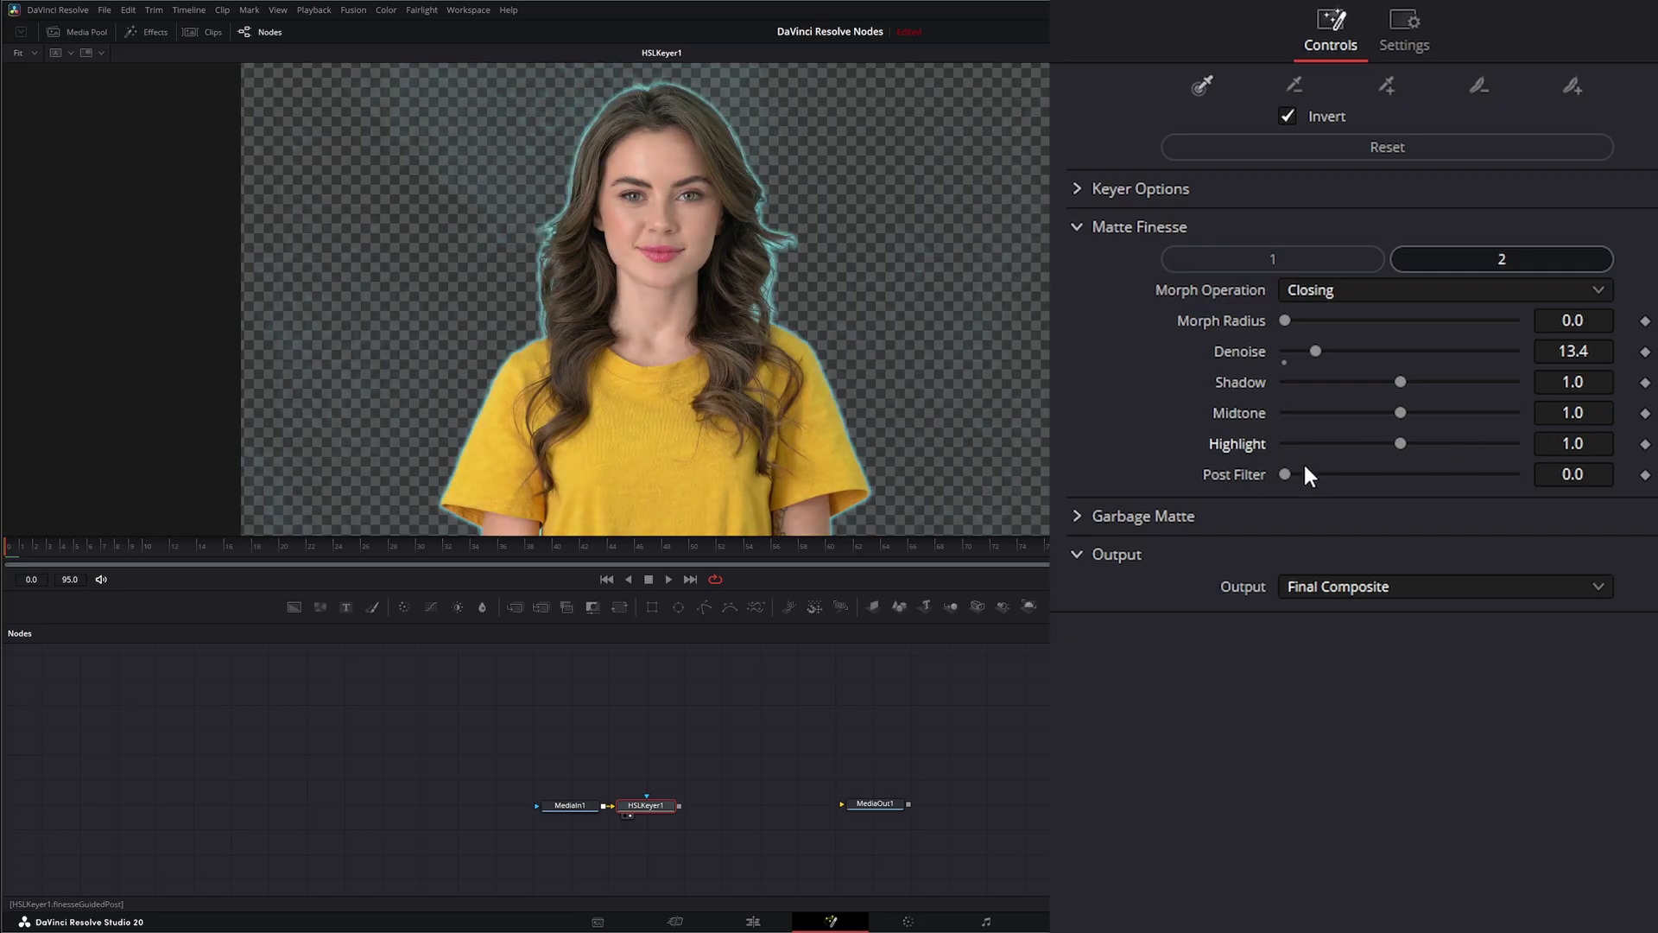
mouse_move(1285, 475)
left_mouse_down()
mouse_move(1479, 475)
mouse_move(1258, 470)
left_mouse_up()
- In Matte Finesse set 1, set Pre Filter 0.144, Blur Radius 24.1 and In/Out Ratio -26.0
left_click(1272, 262)
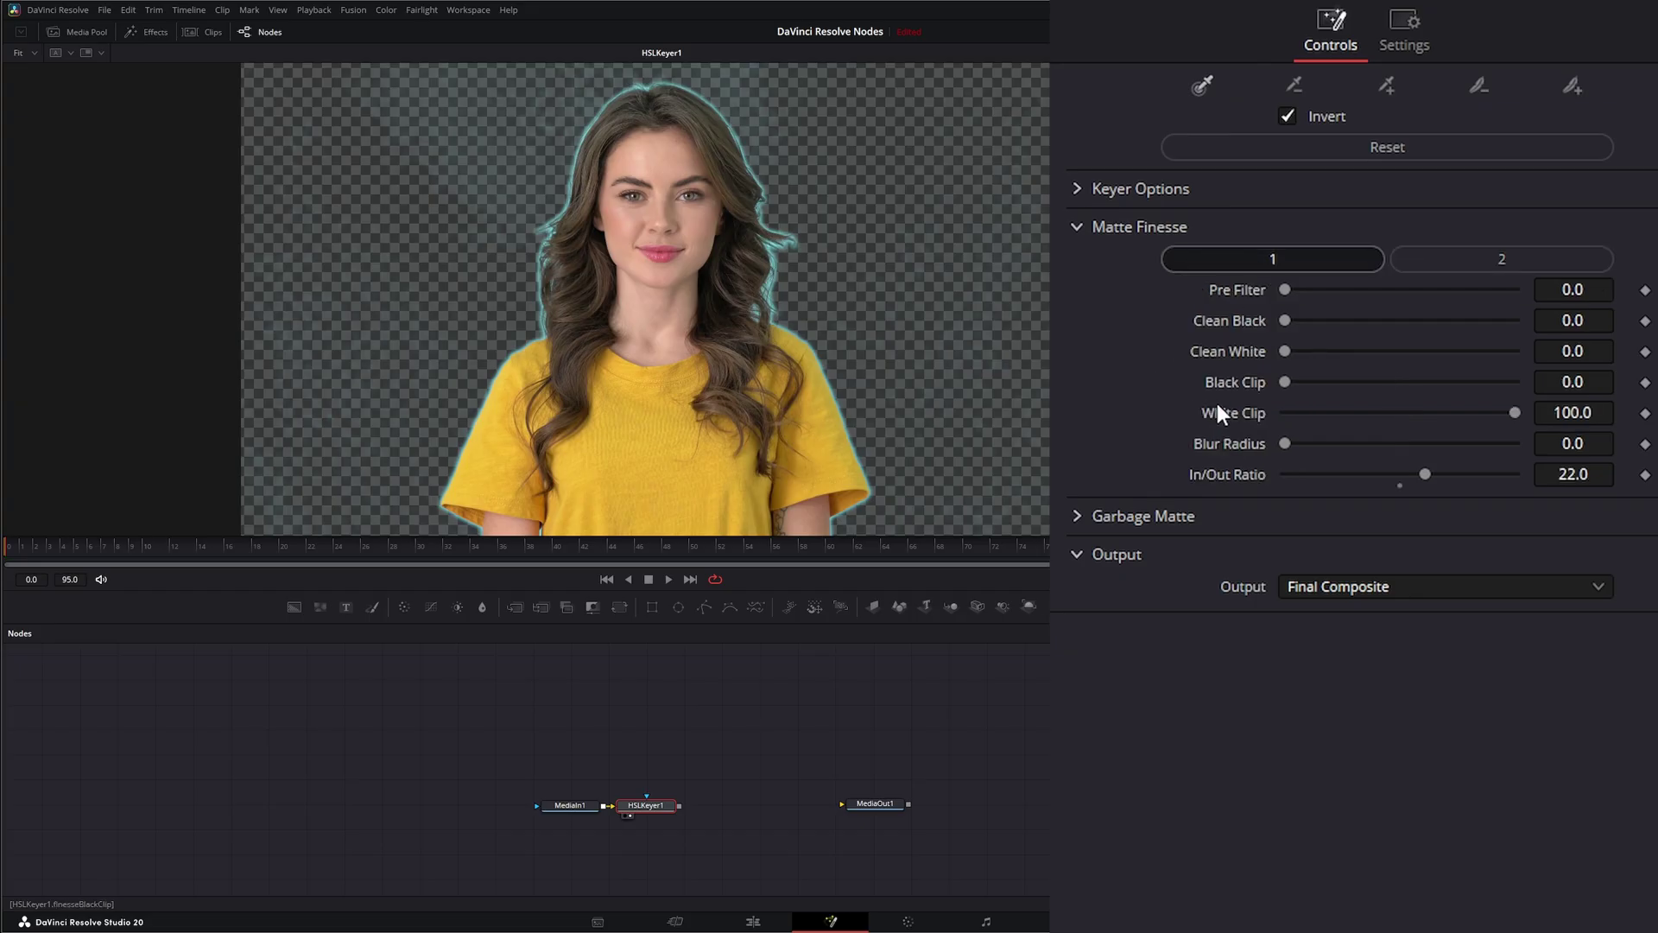
left_click_drag(1285, 289, 1312, 350)
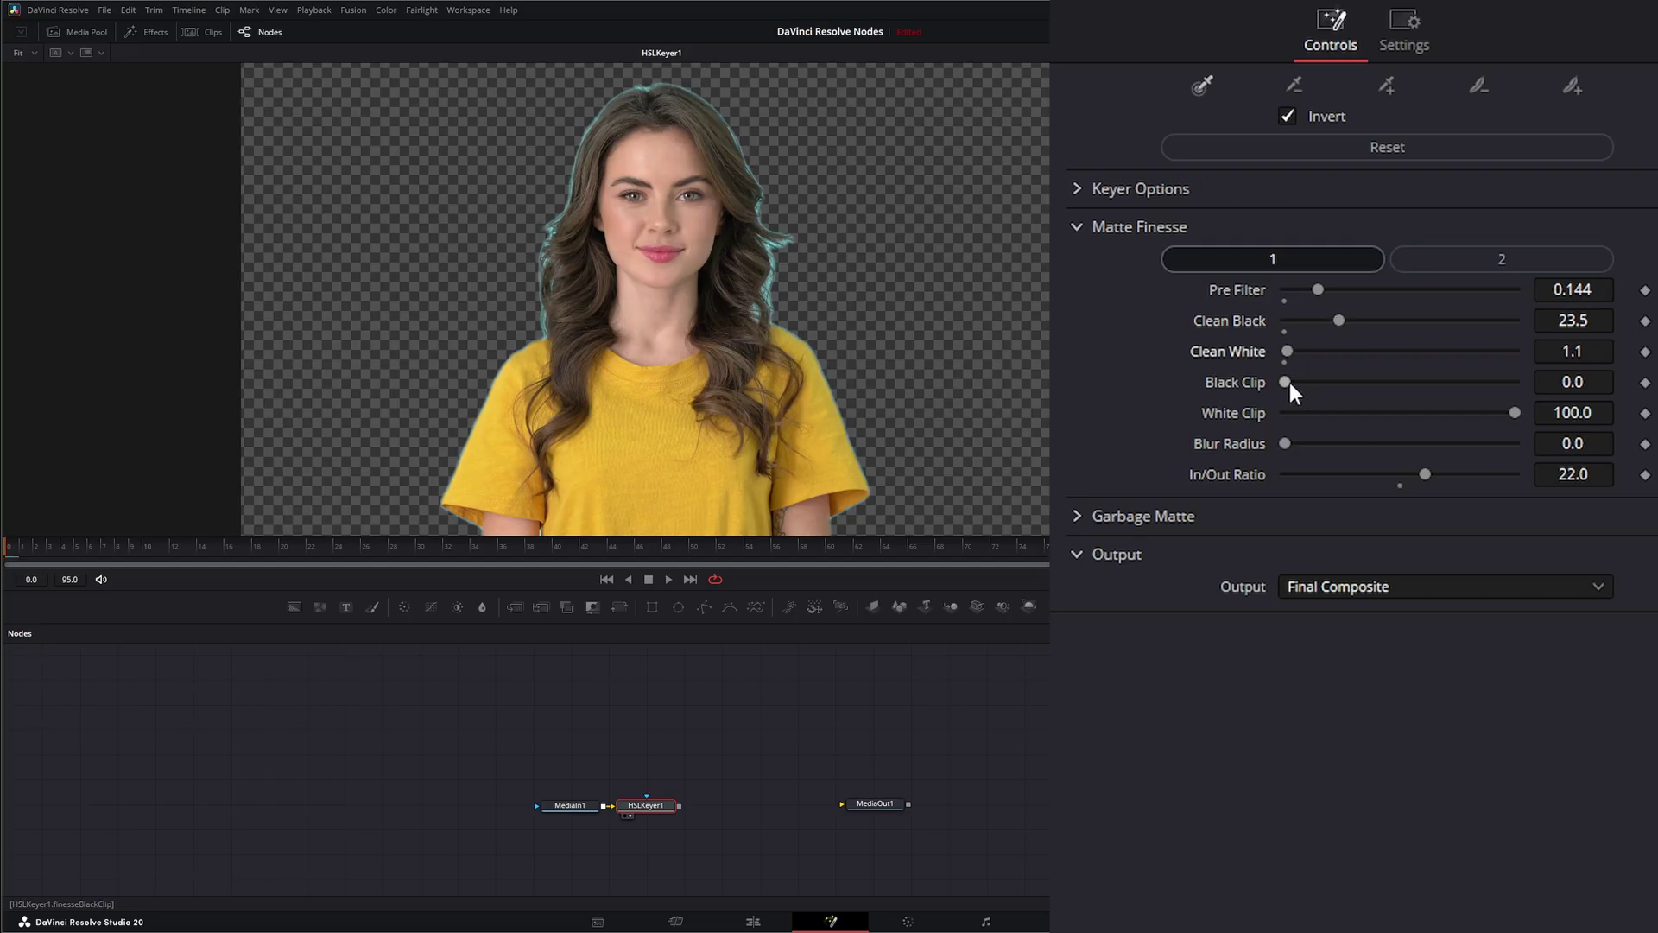
left_click_drag(1287, 447, 1299, 441)
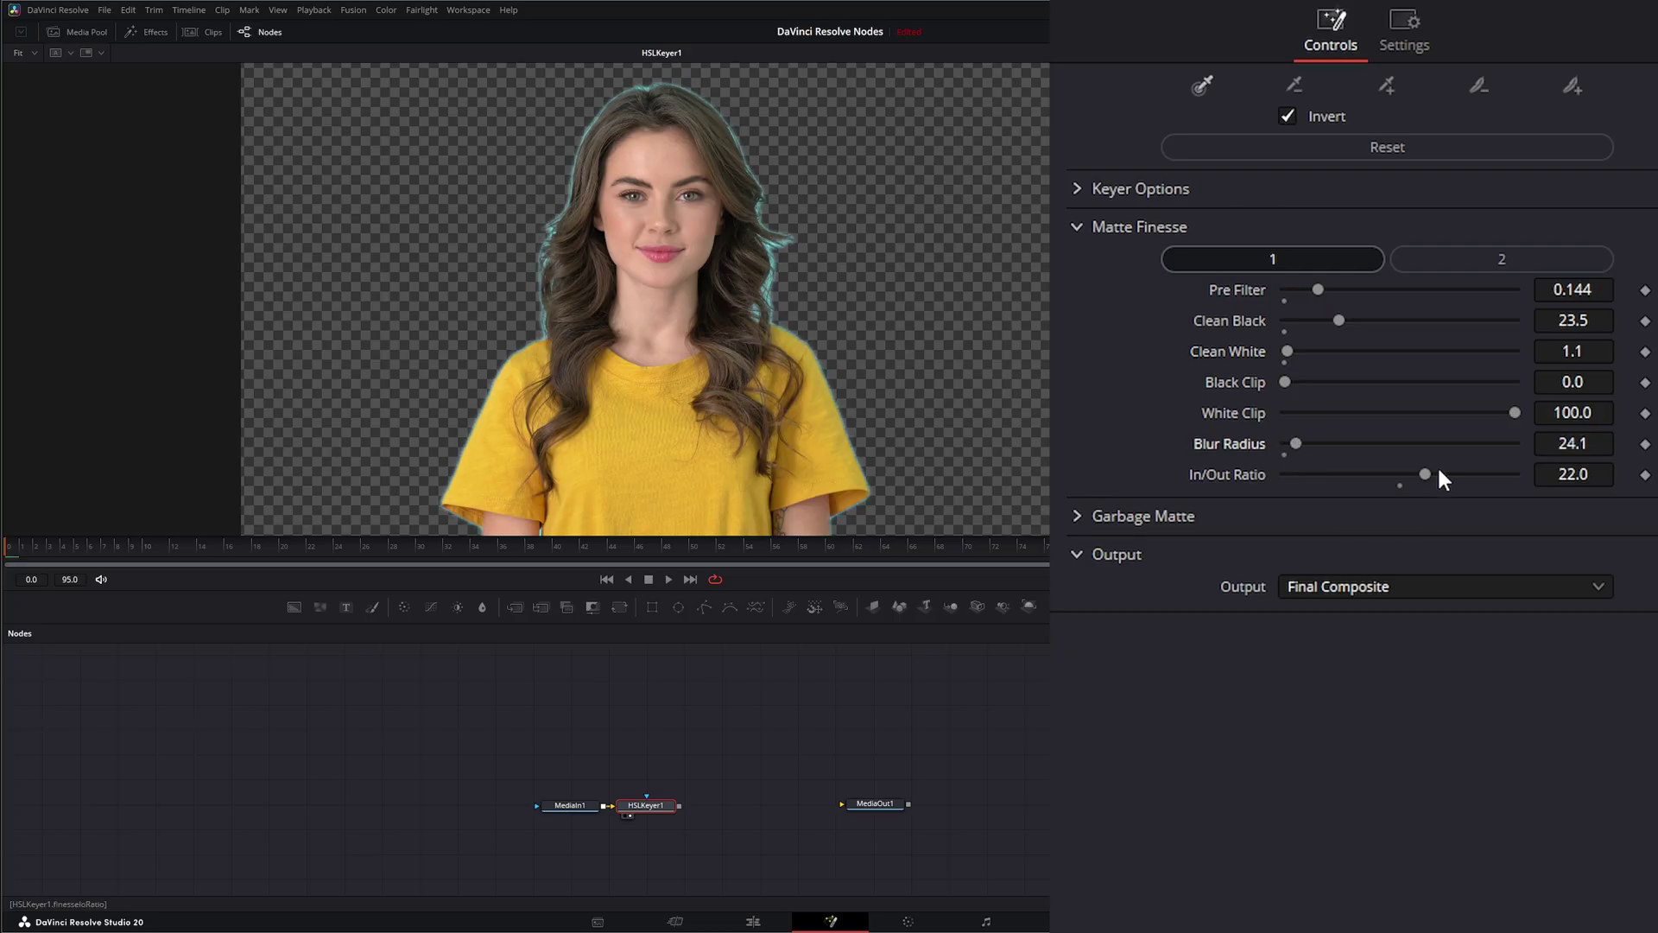
left_click_drag(1426, 474, 1371, 473)
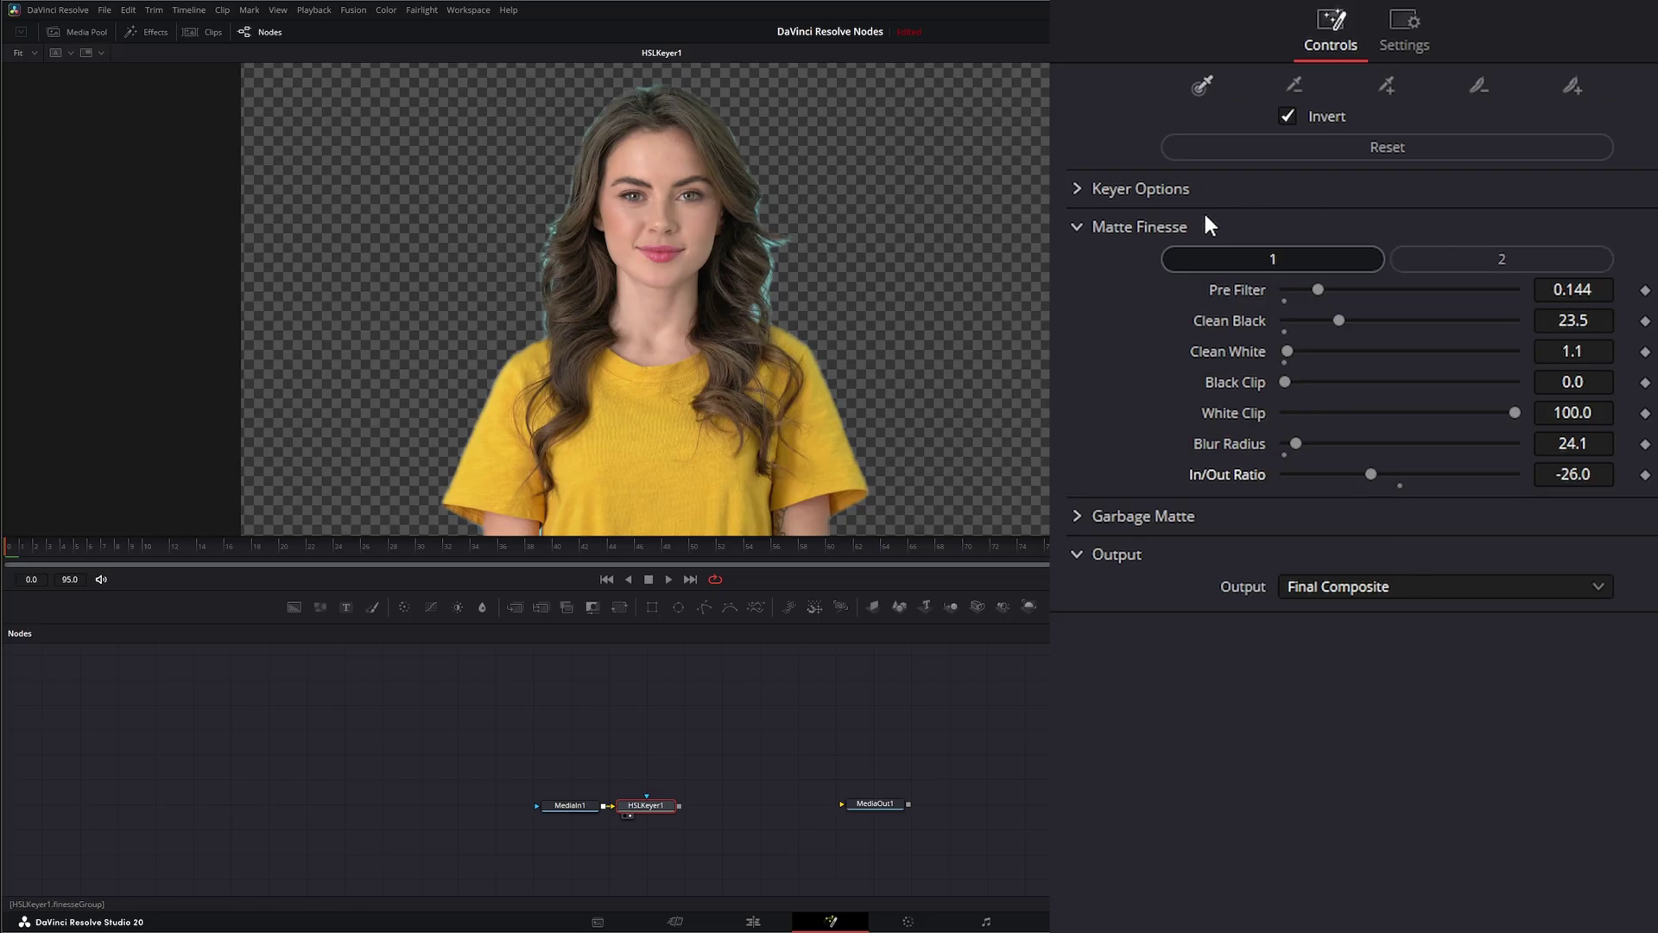
- Show the Garbage Matte settings and connect a new Ellipse mask to the keyer's garbage input
left_click(1072, 225)
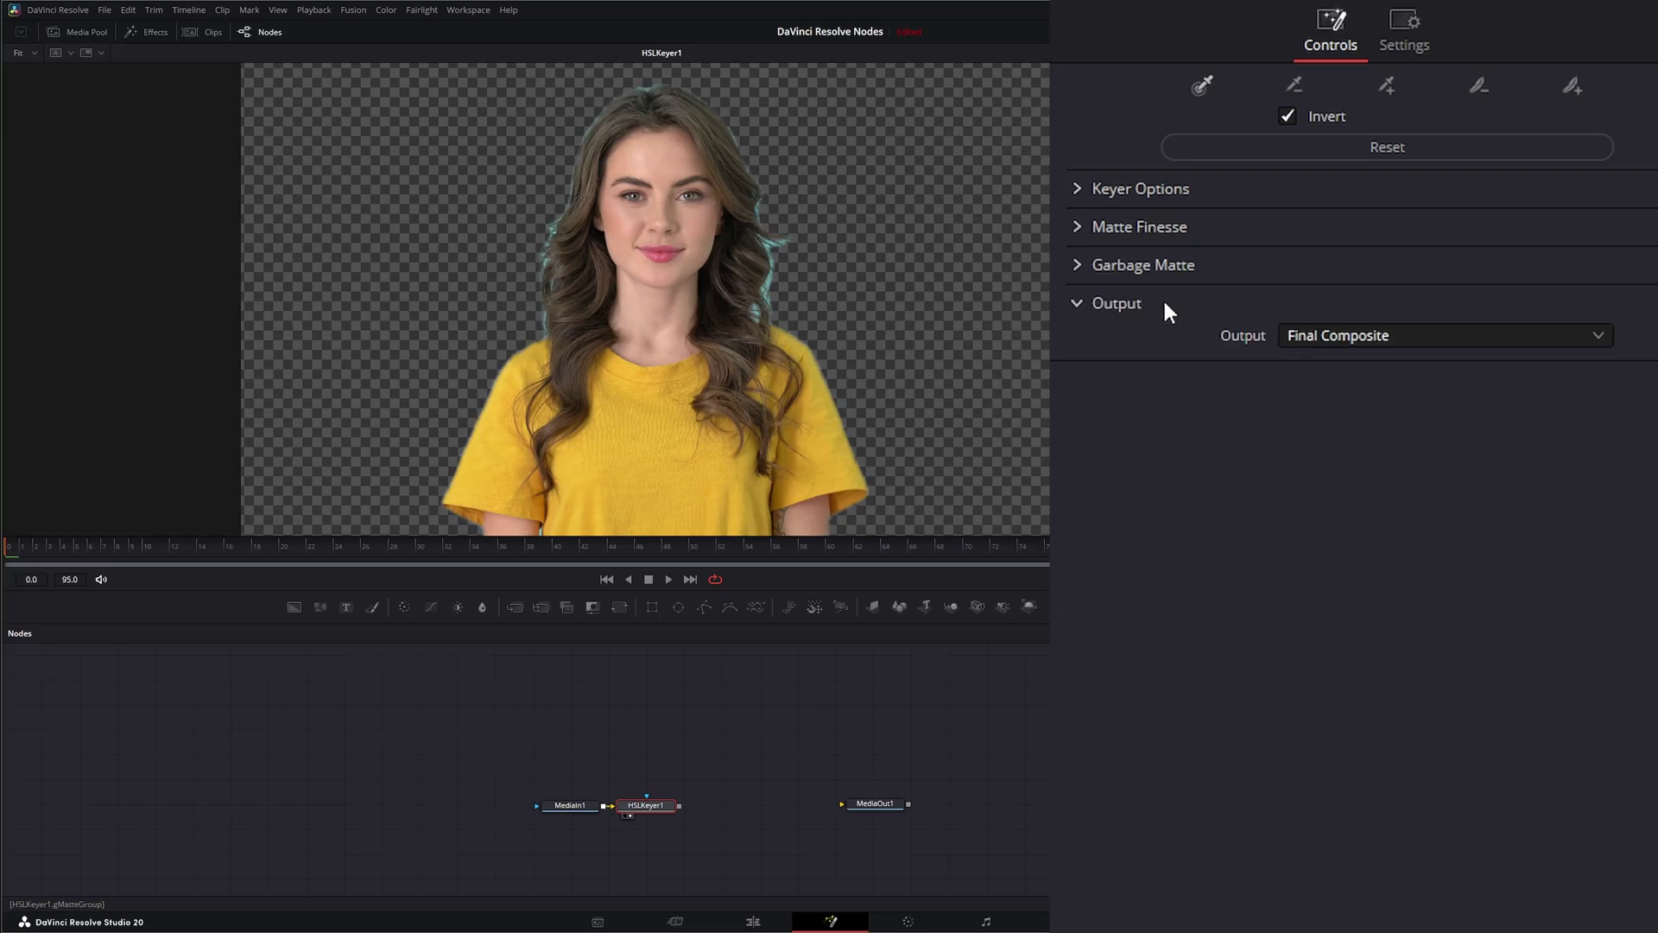
left_click(1078, 266)
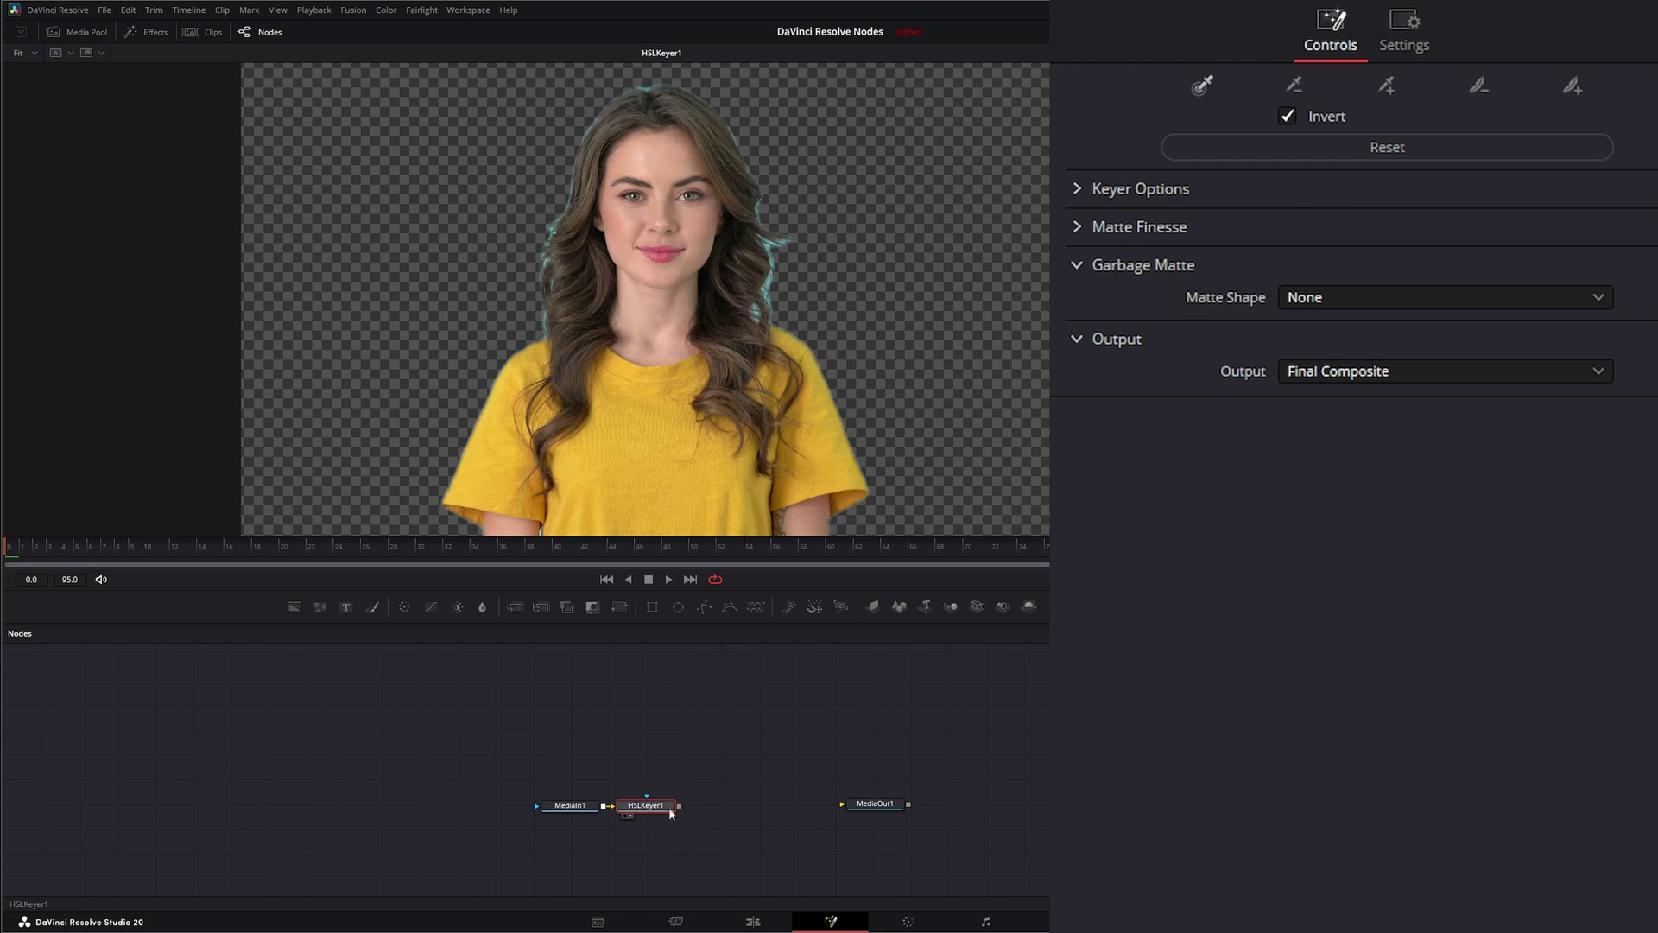
left_click_drag(646, 795, 659, 757)
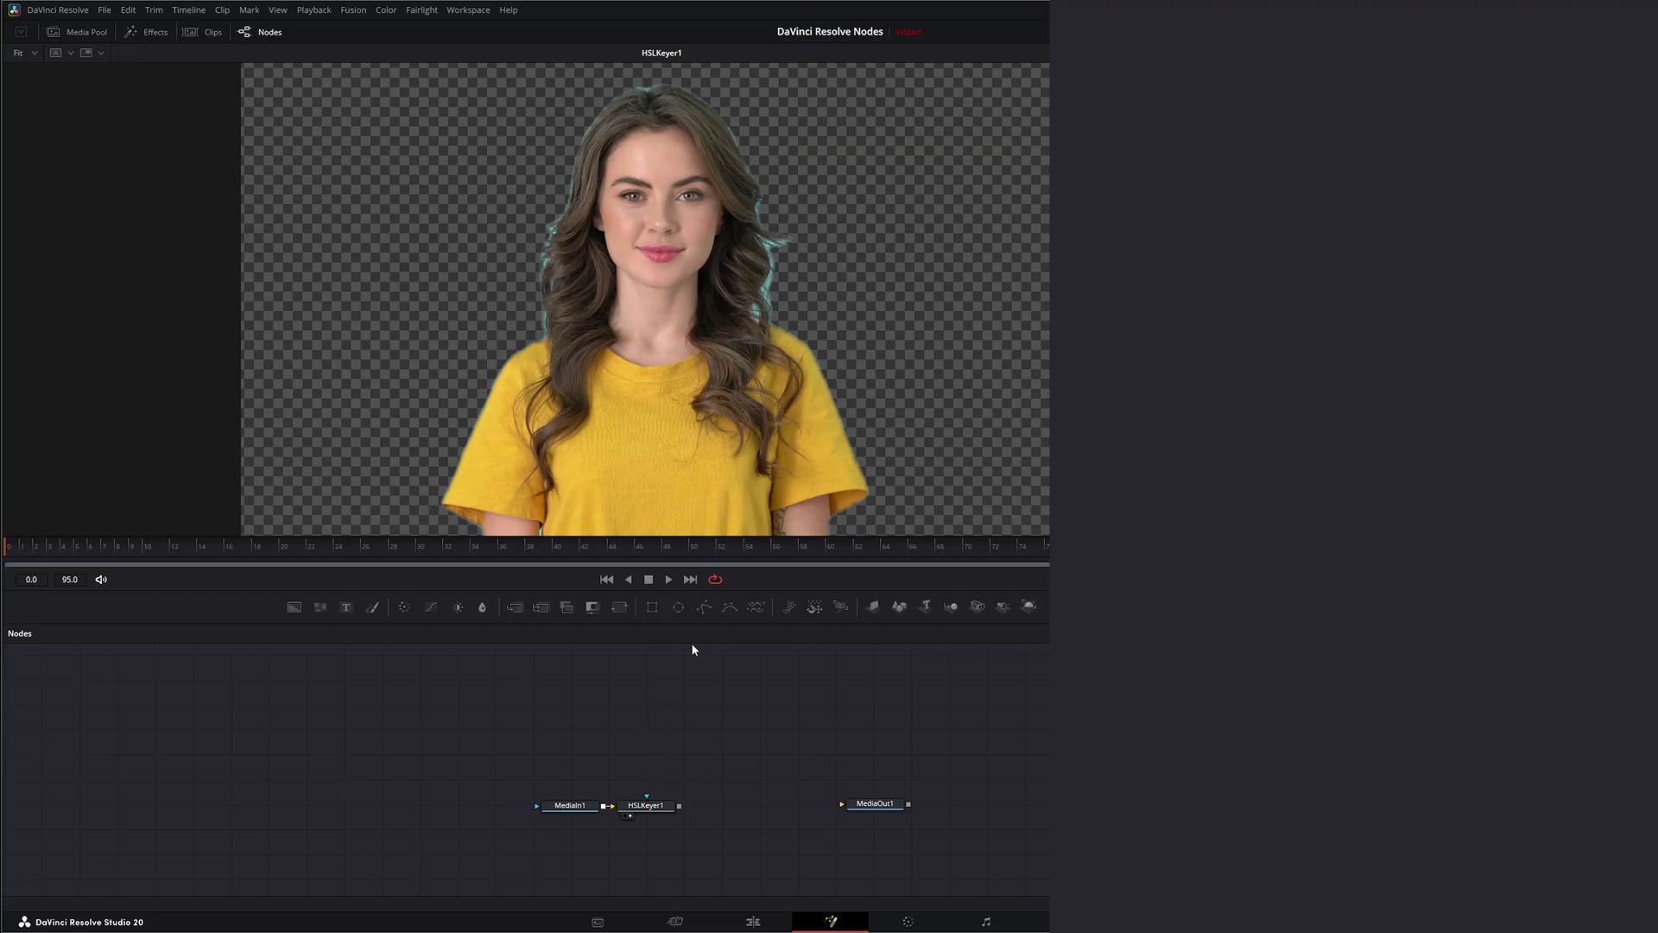
left_click(678, 607)
left_click_drag(646, 708, 647, 799)
- Delete the Ellipse1 node and reselect HSLKeyer1 to show its settings
left_click(659, 811)
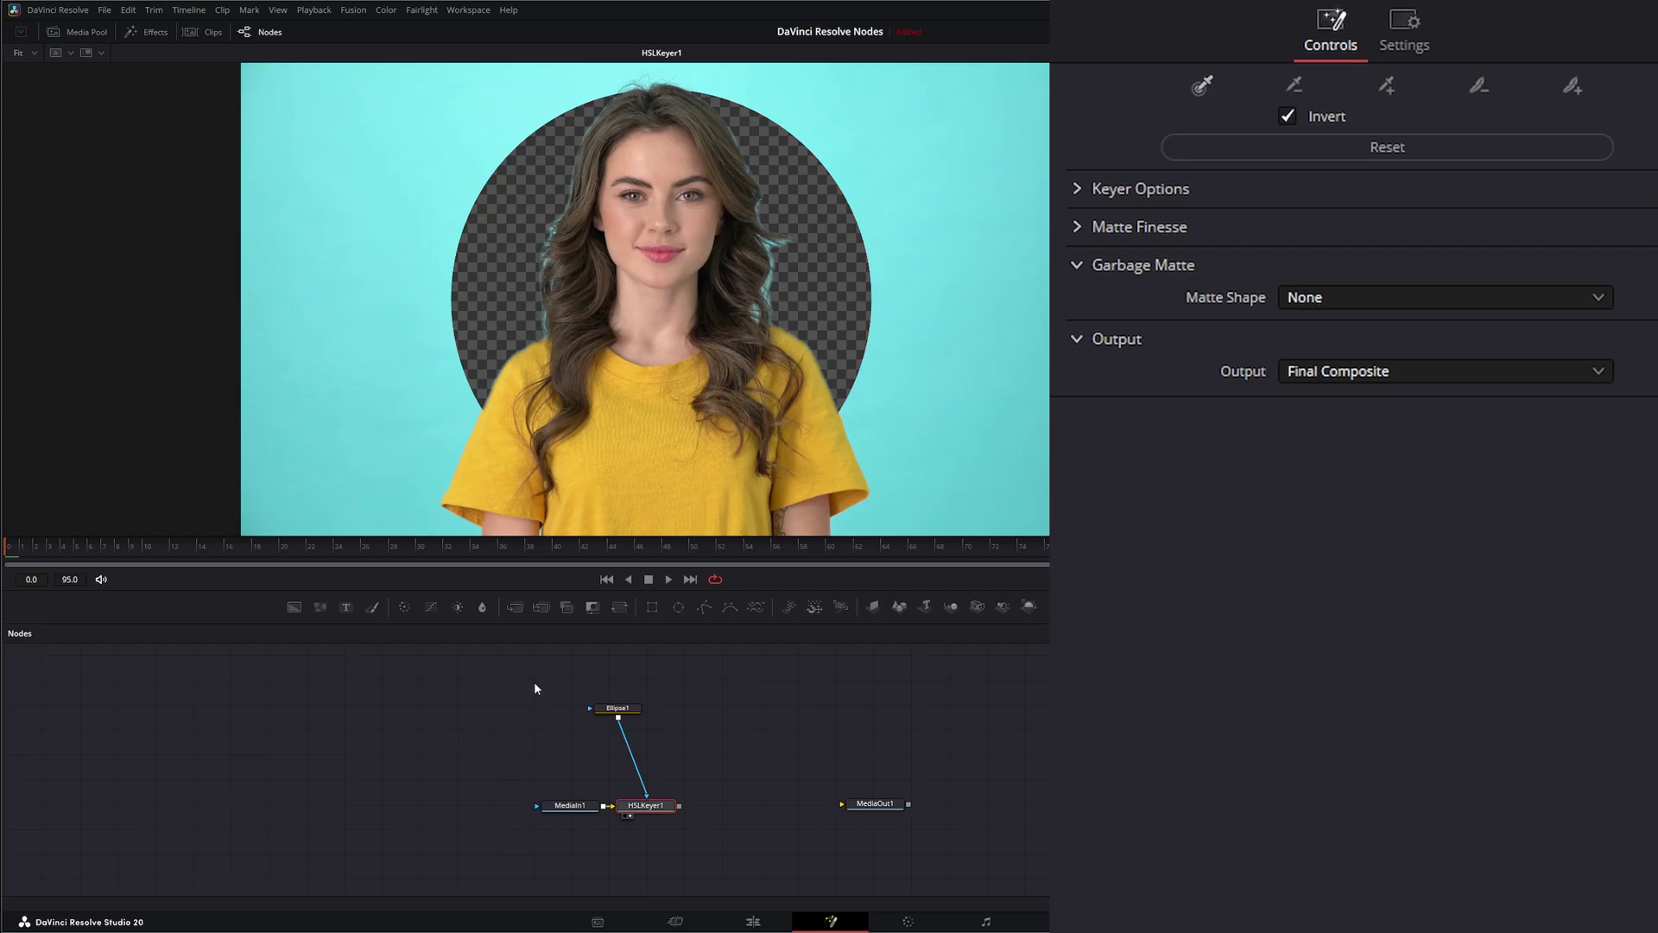
left_click_drag(535, 689, 698, 748)
key("Delete")
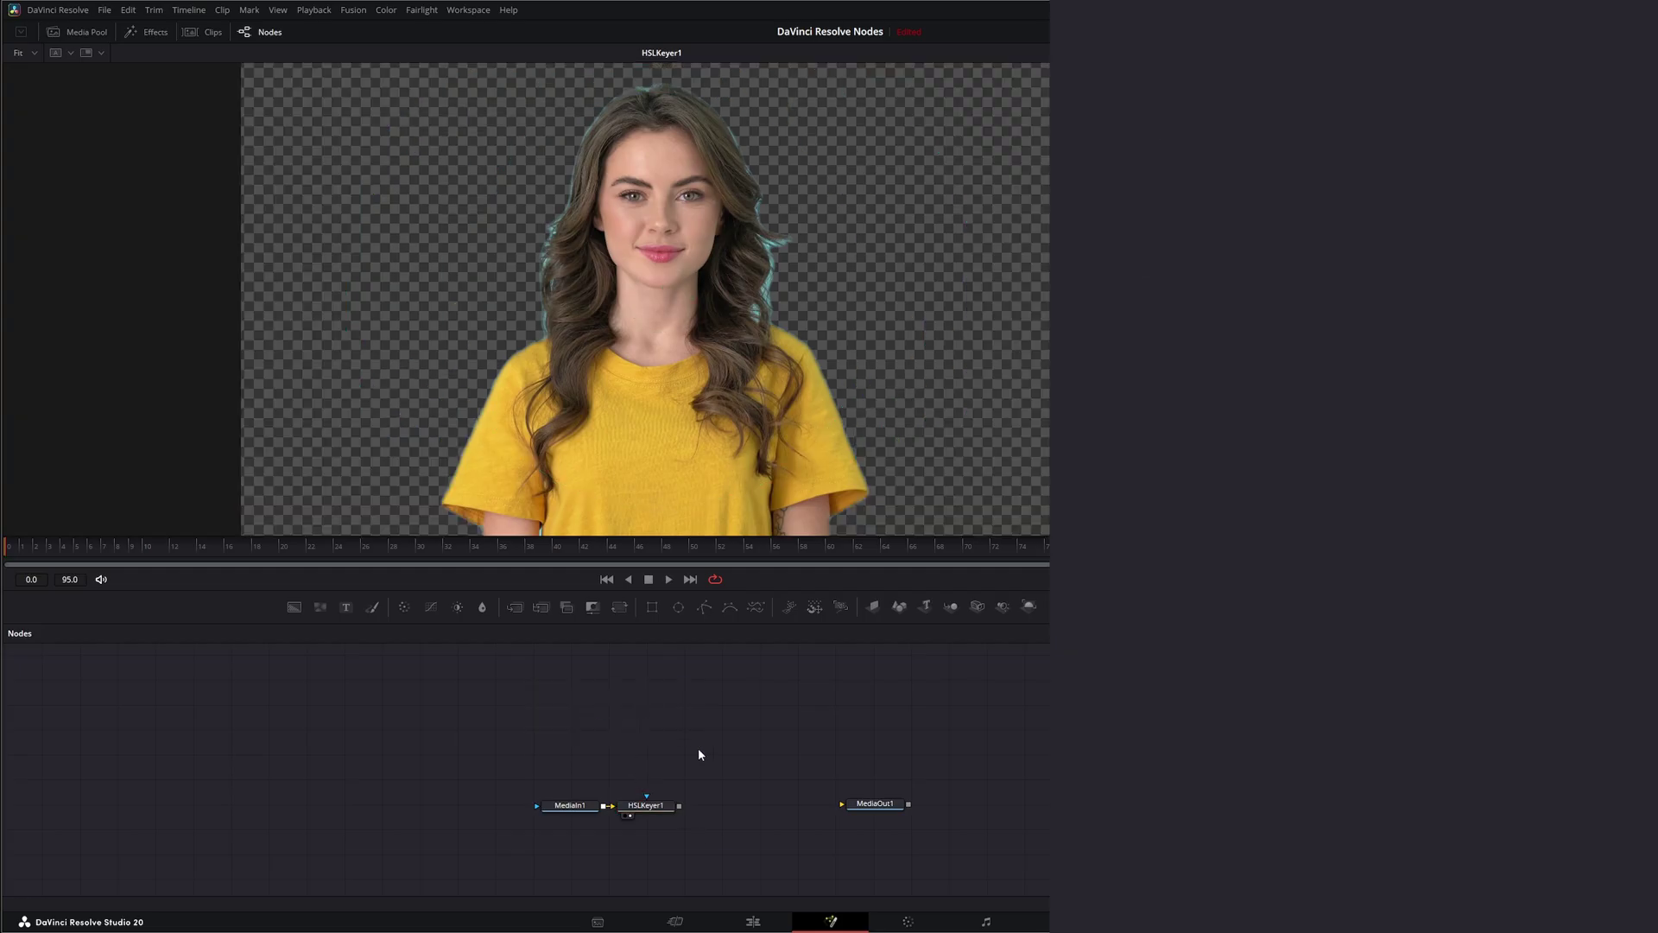
left_click(657, 806)
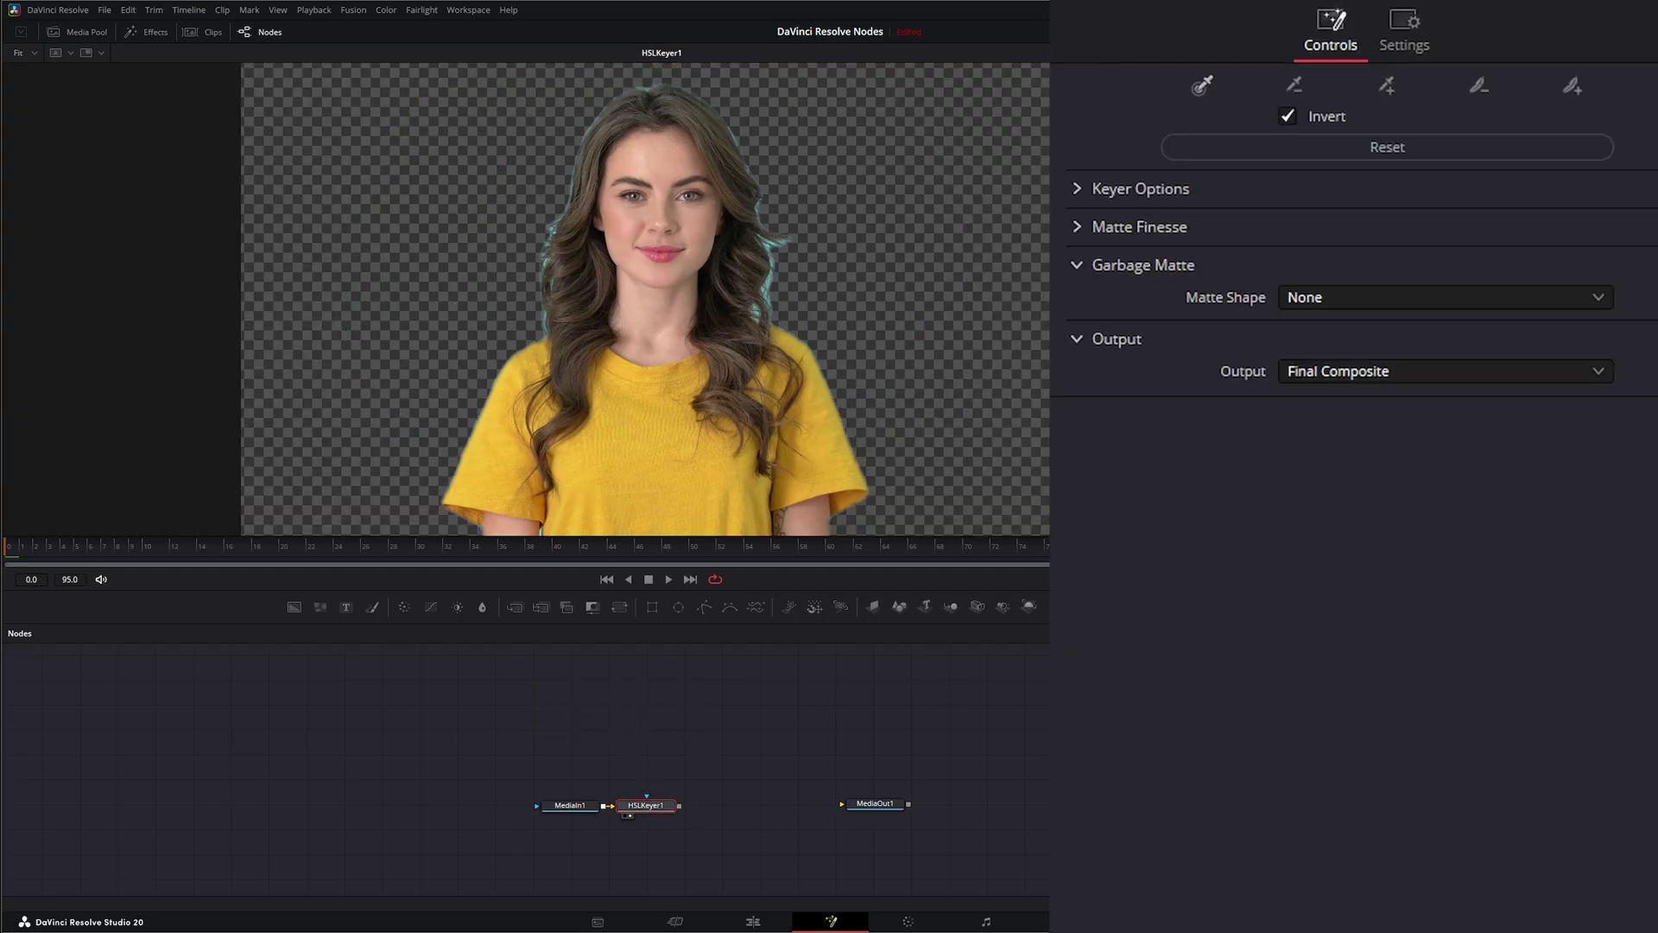
left_click(1341, 302)
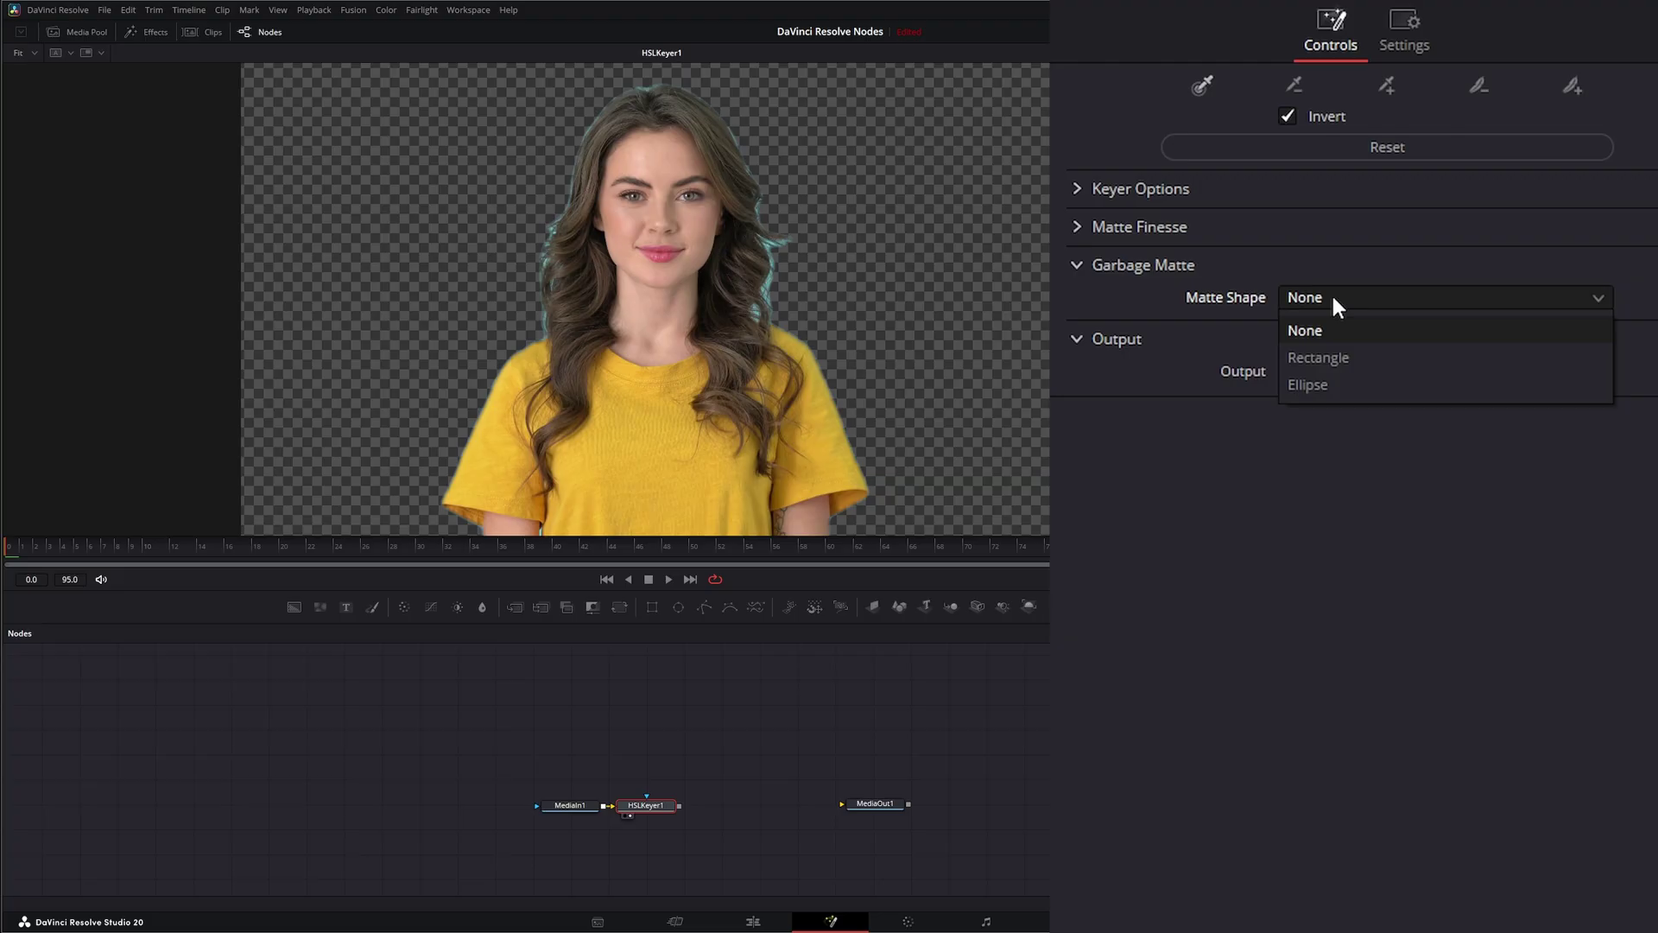
left_click(1344, 355)
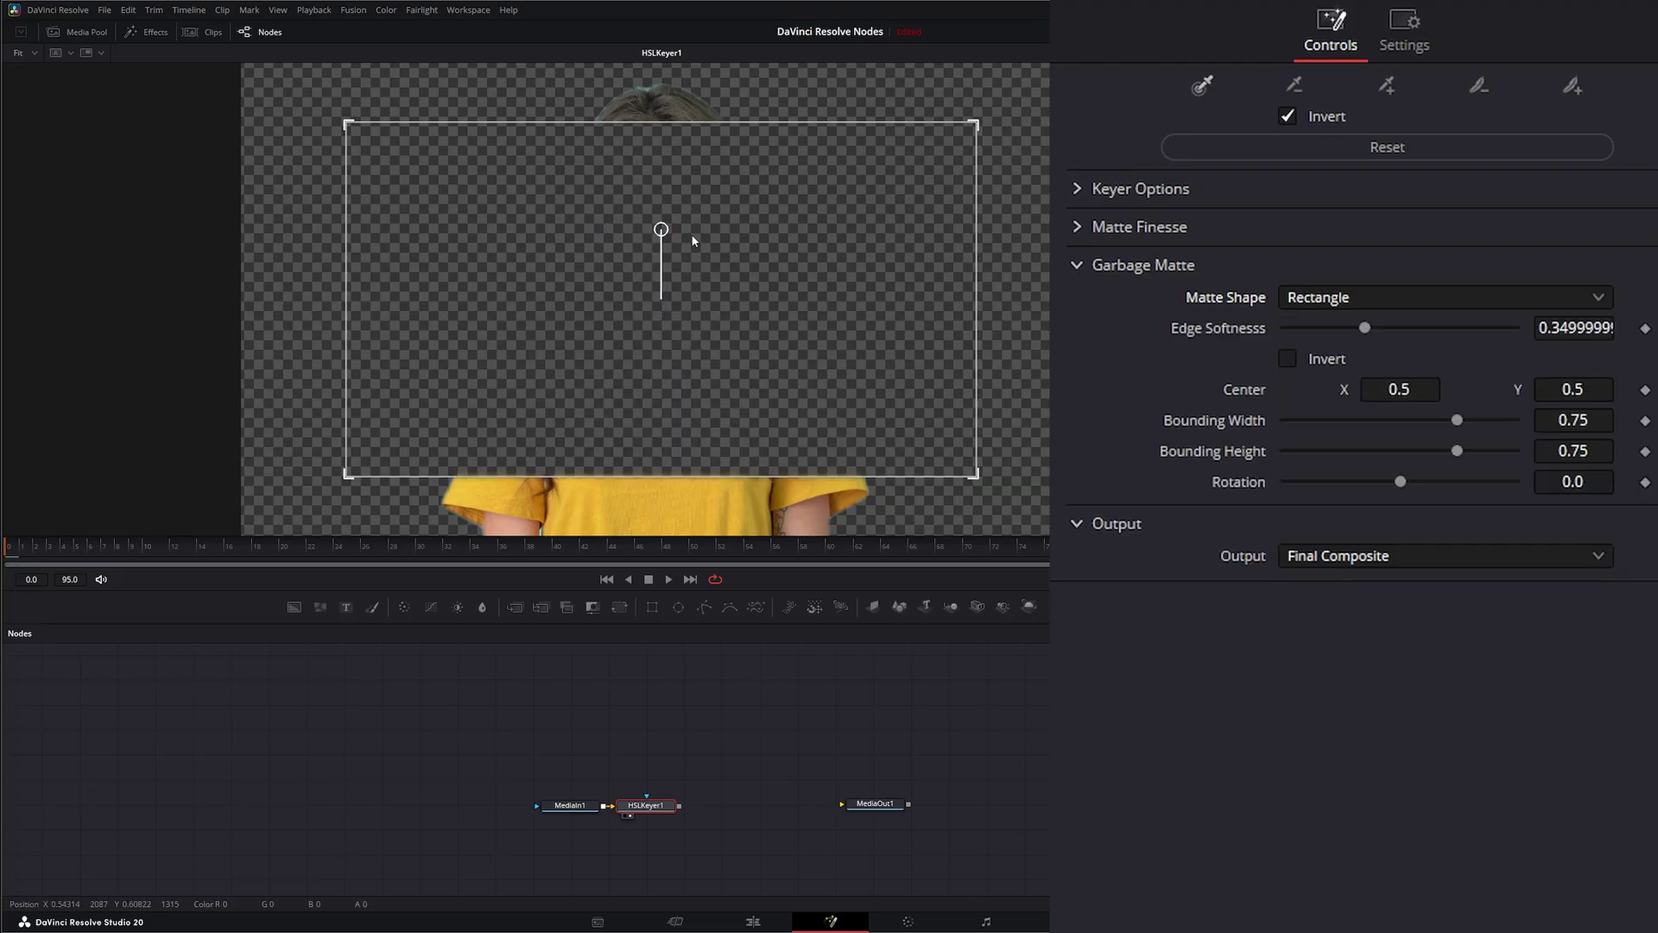
left_click_drag(346, 126, 453, 62)
left_click(1288, 357)
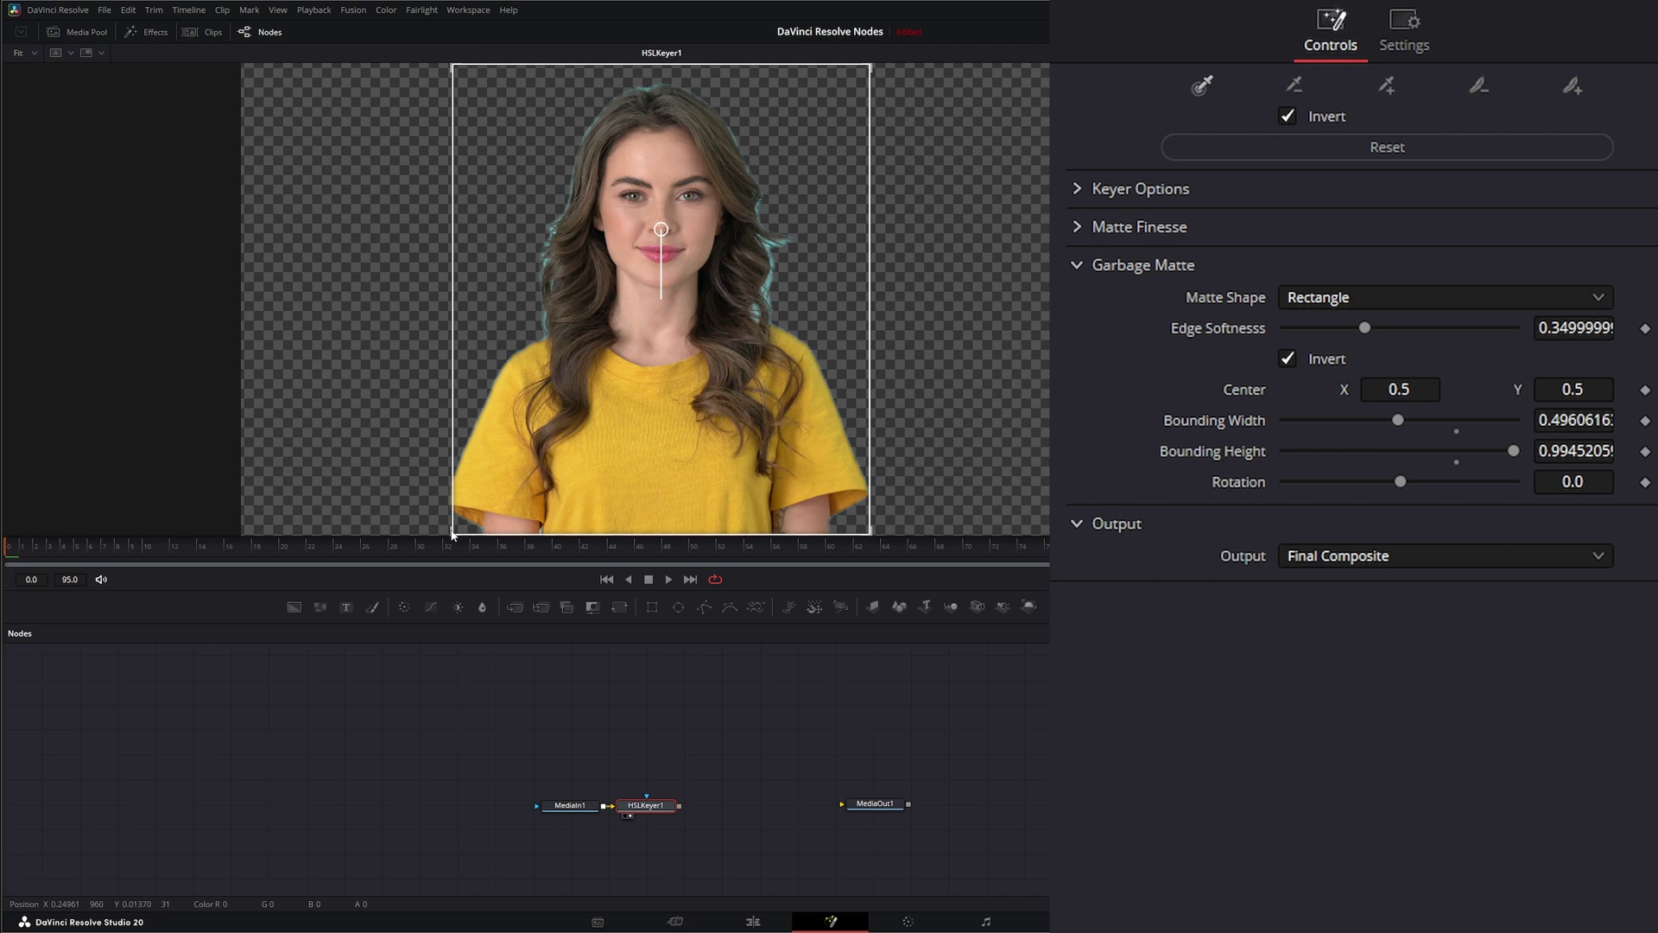
mouse_move(453, 535)
left_mouse_down()
mouse_move(438, 527)
mouse_move(458, 519)
mouse_move(428, 542)
left_mouse_up()
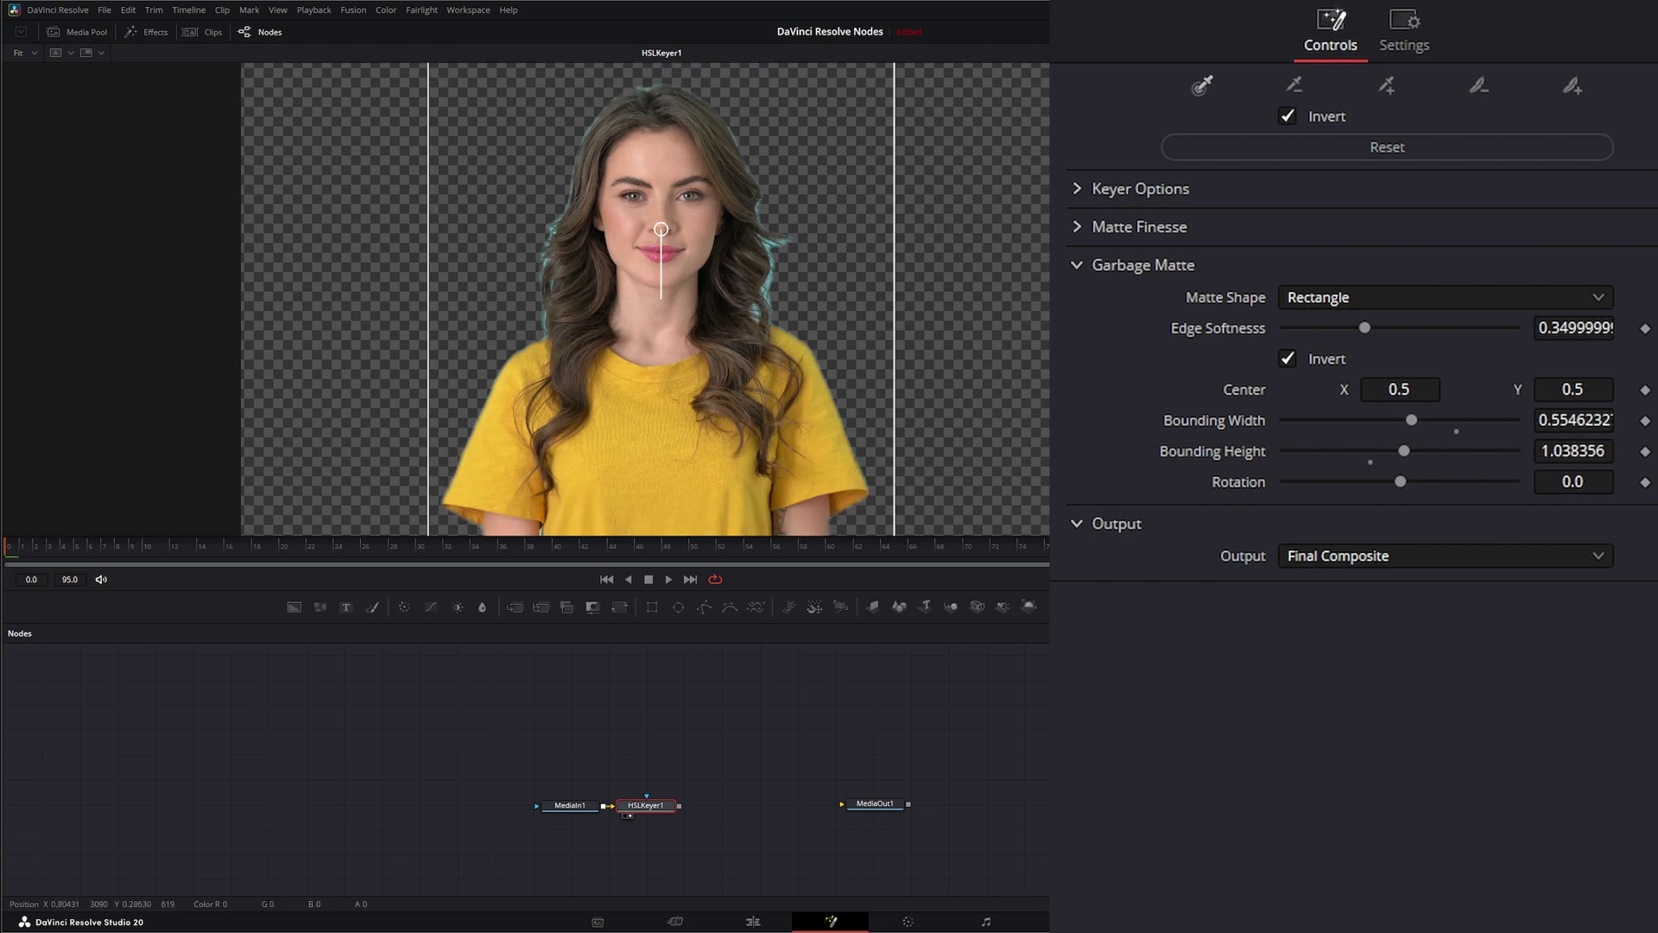
left_click_drag(1406, 396, 1400, 481)
left_click_drag(1367, 330, 1246, 330)
left_click(1310, 297)
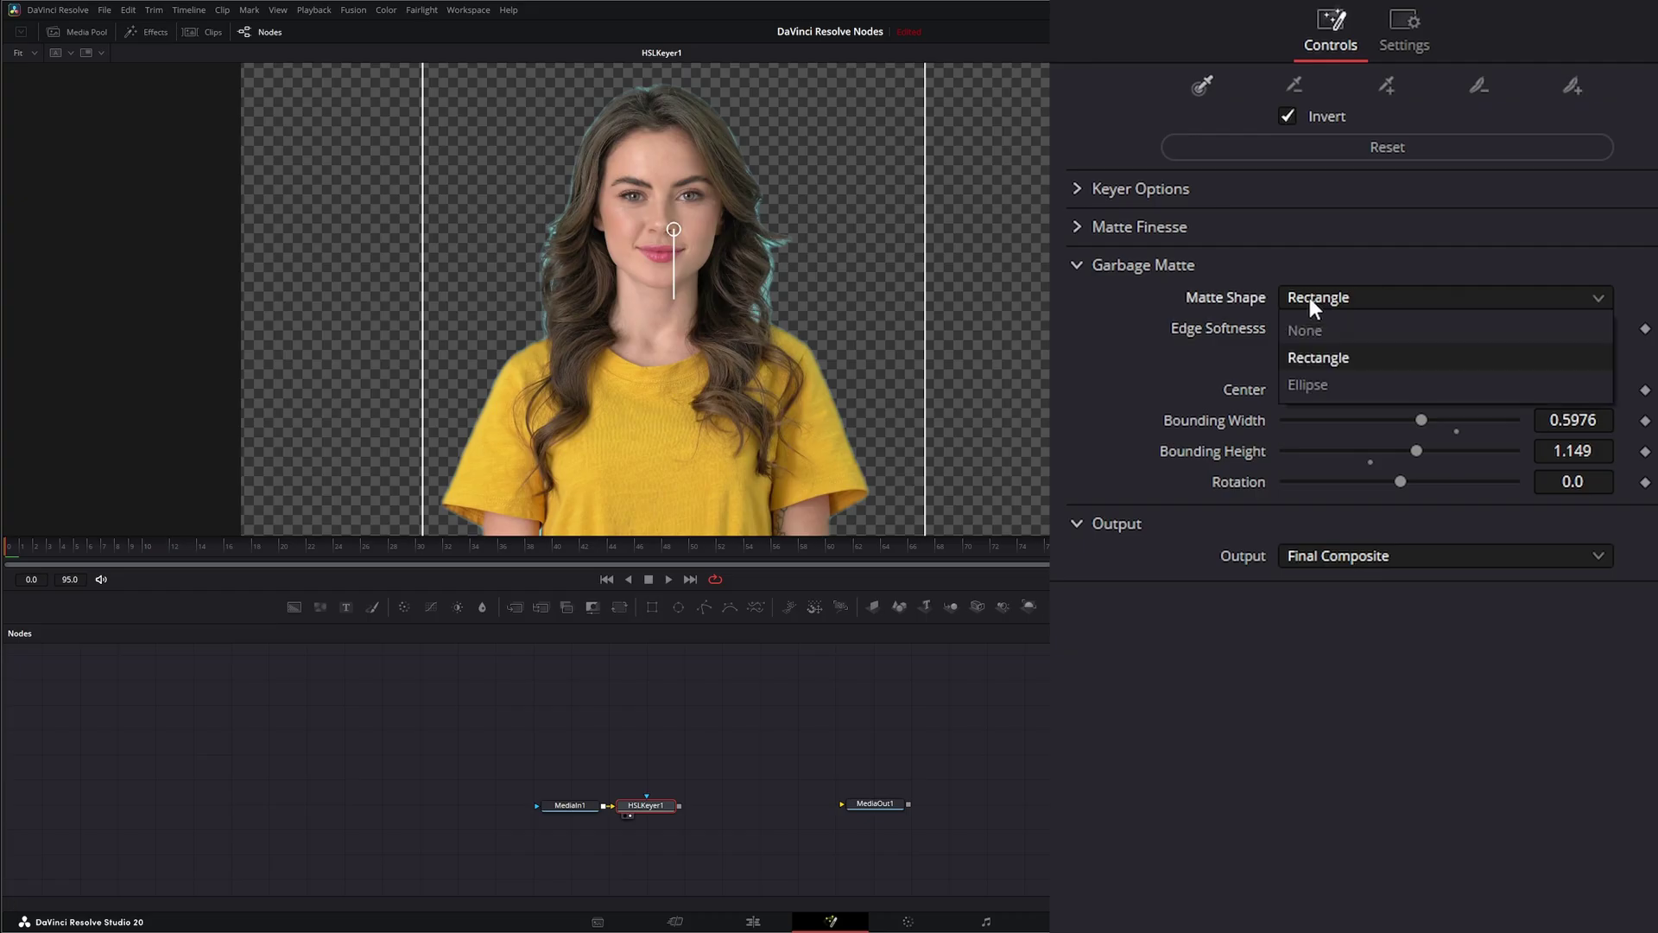
left_click(1365, 382)
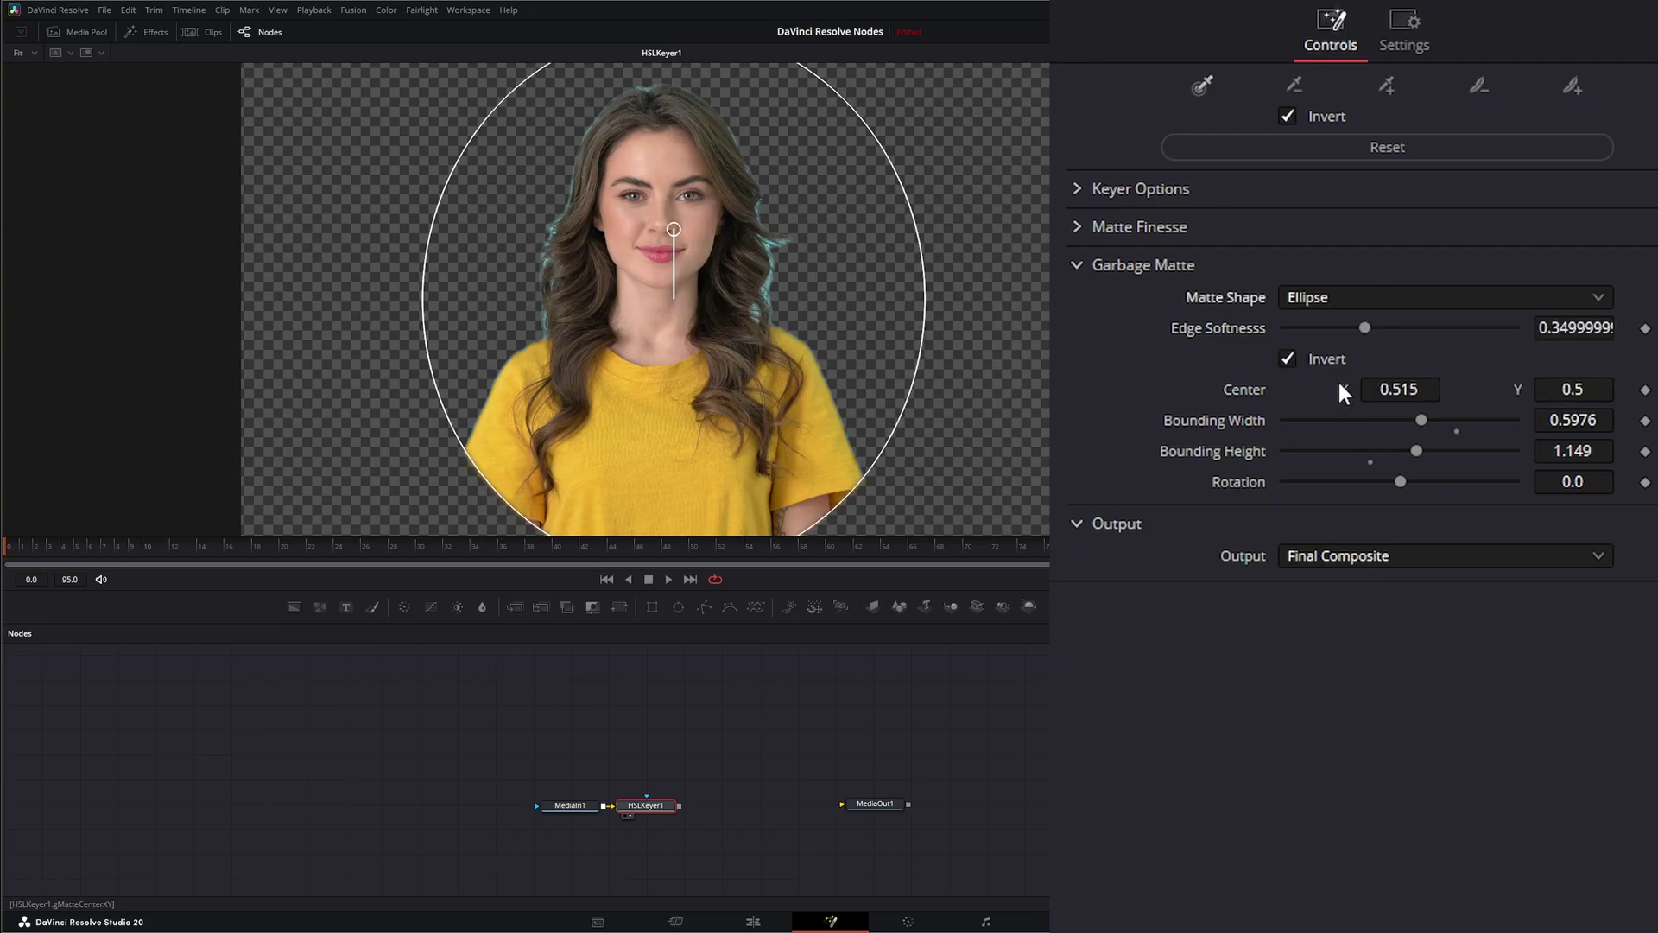
left_click(1324, 300)
left_click(1335, 335)
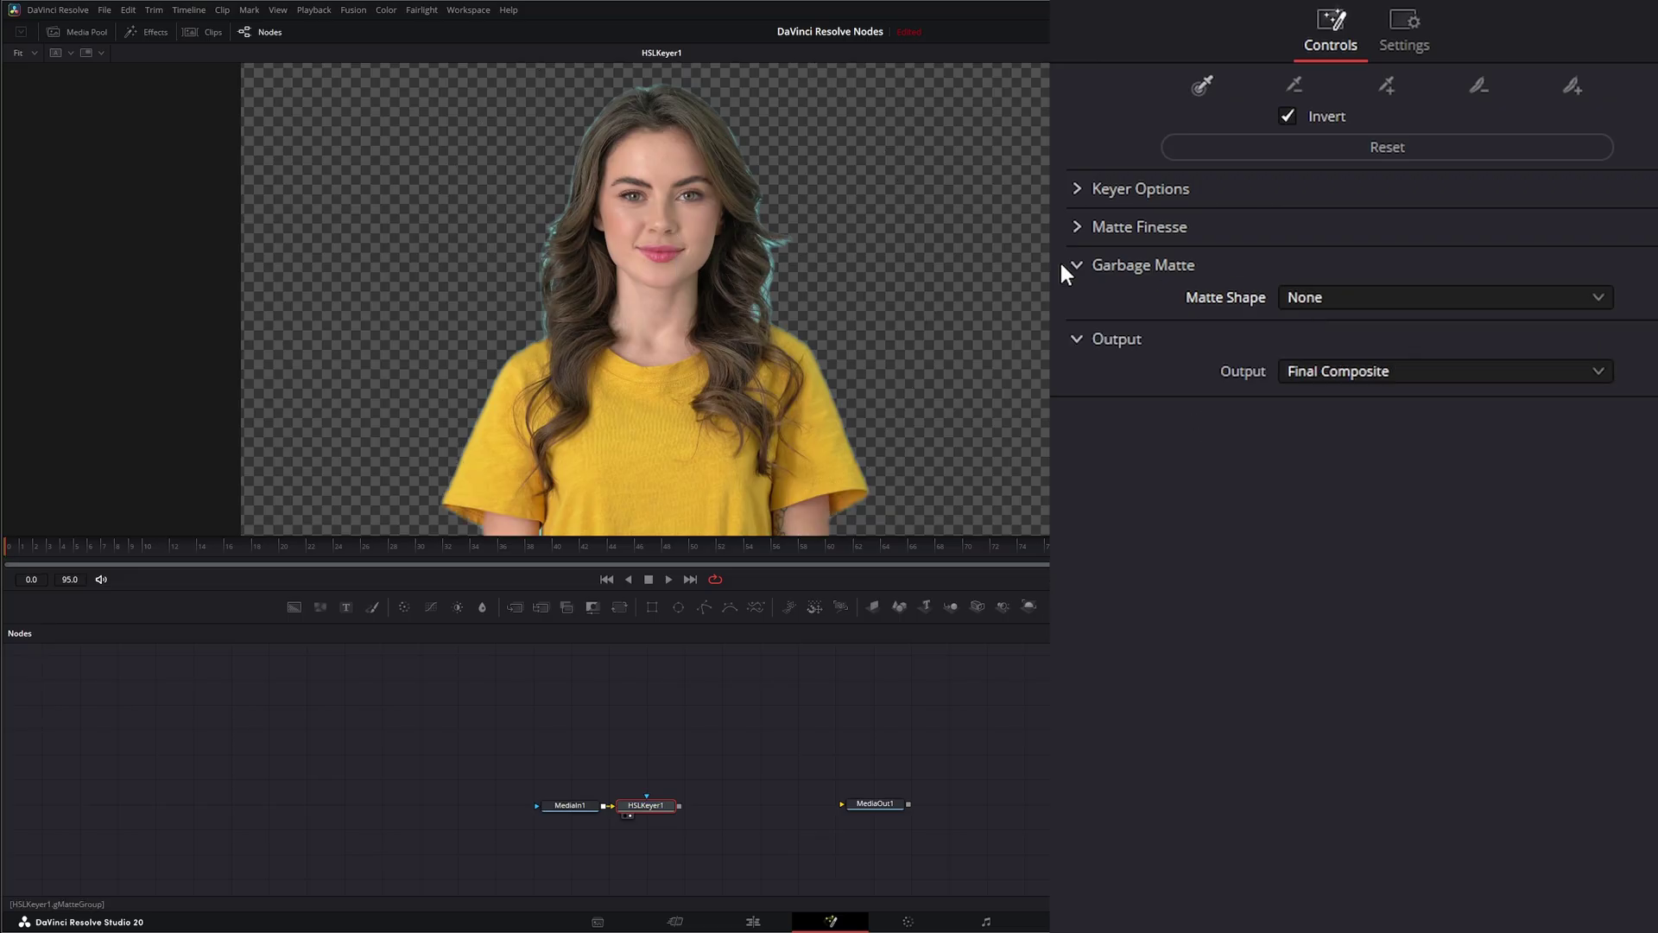
left_click(1085, 264)
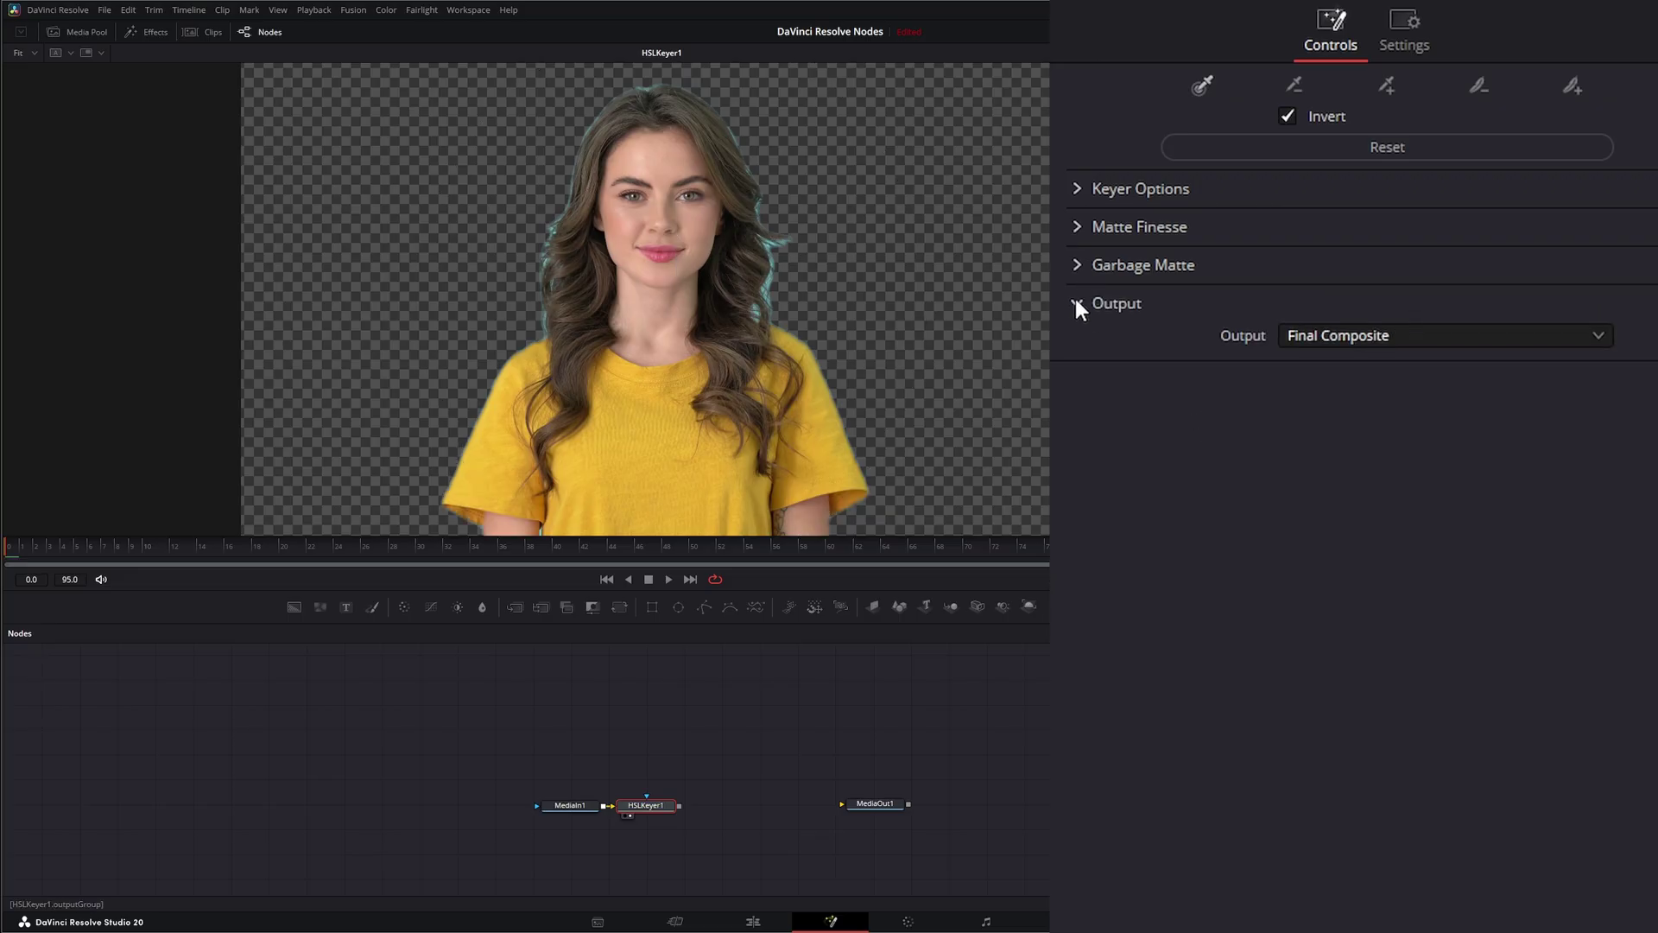
left_click(1324, 333)
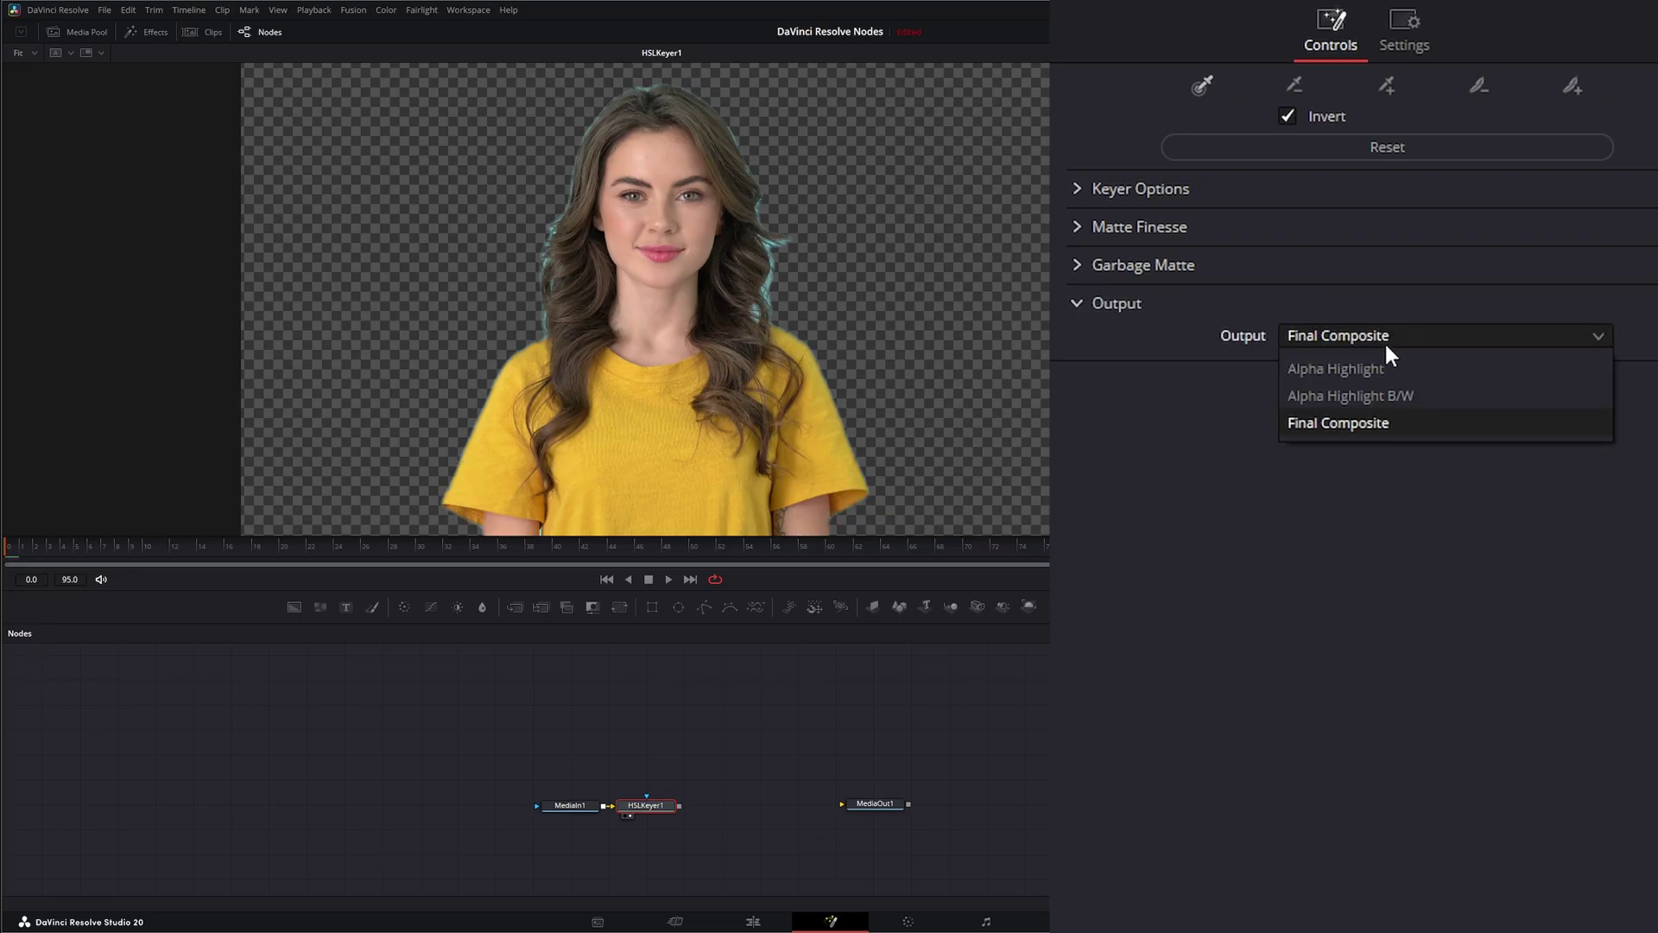
left_click(1350, 368)
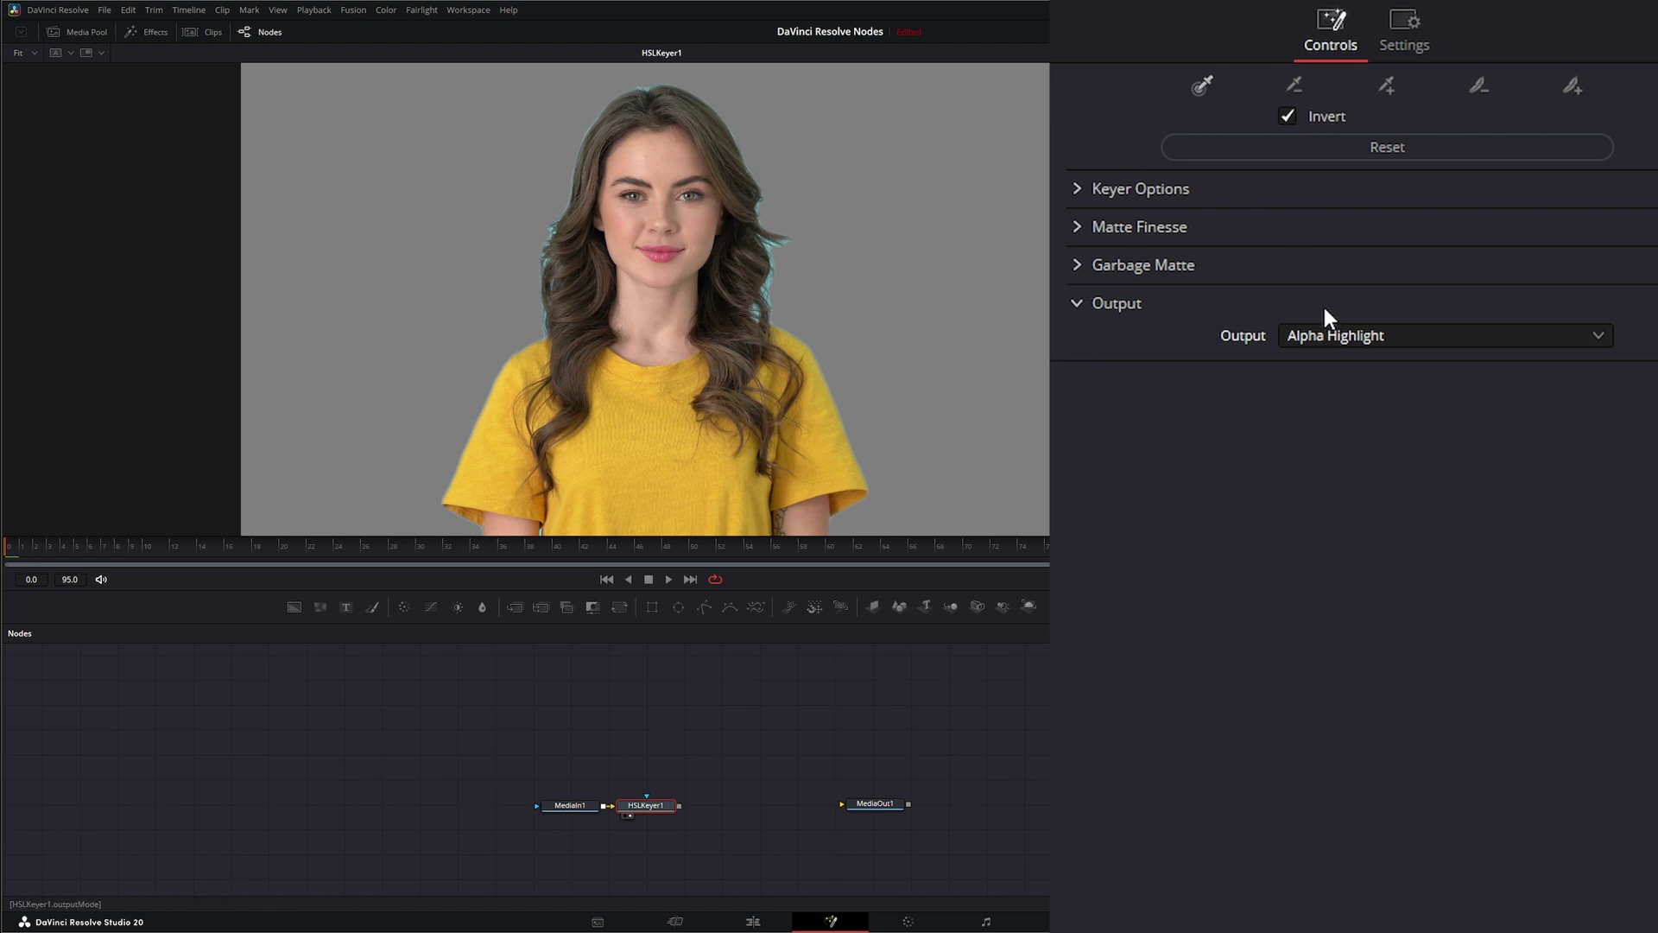
left_click(1330, 335)
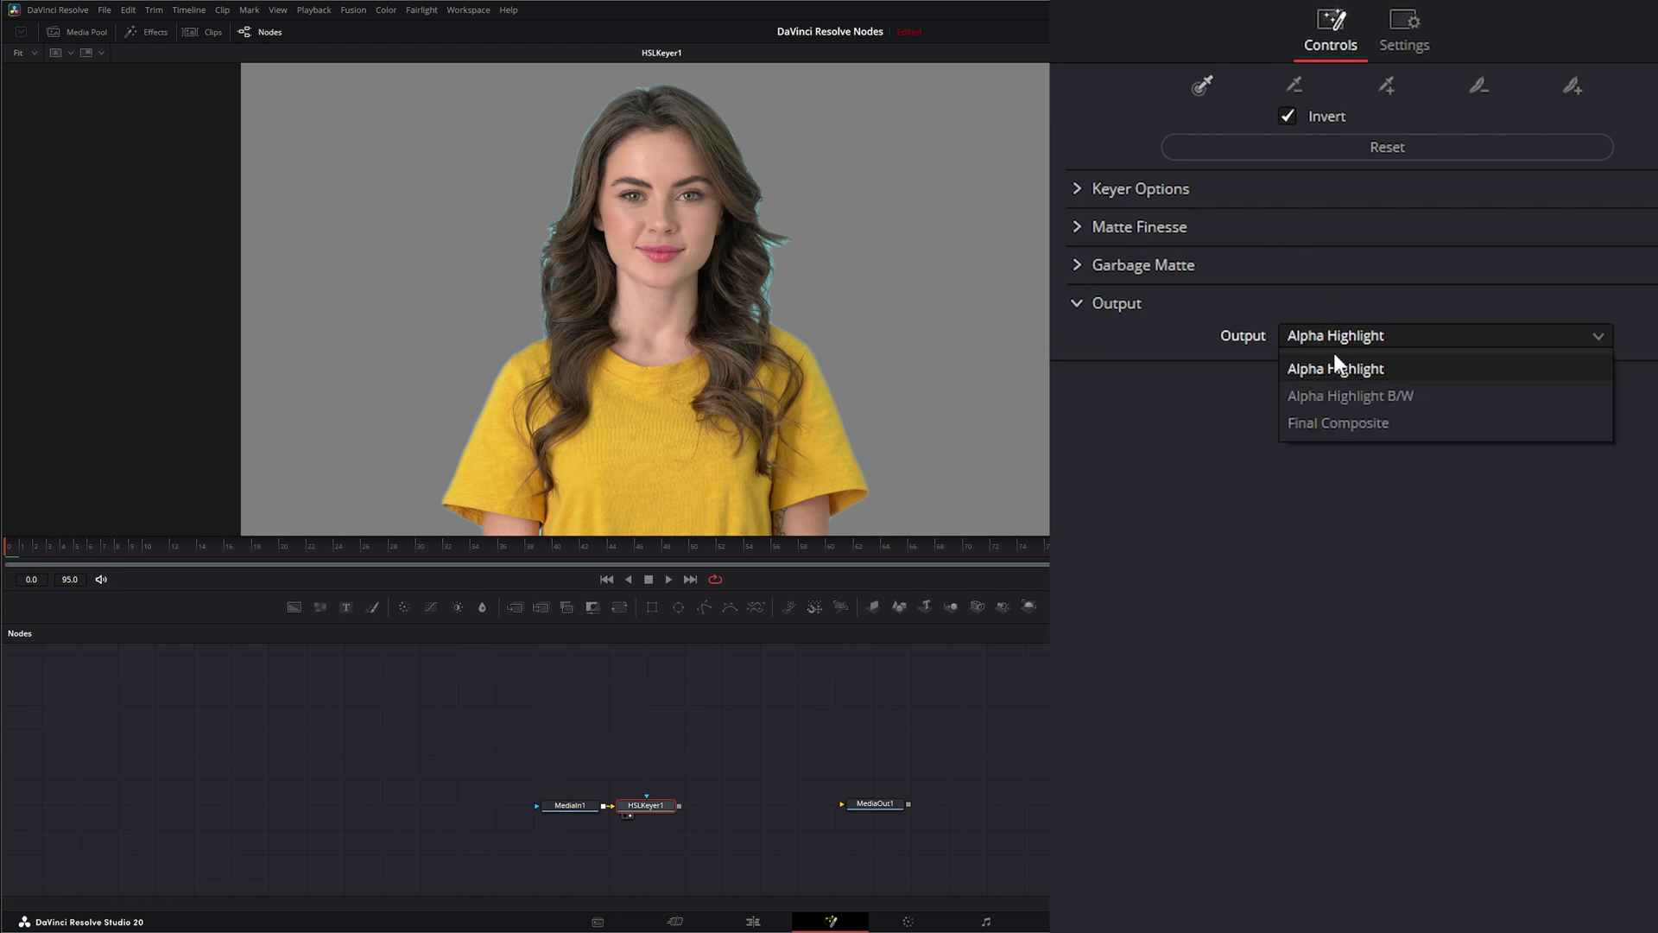
left_click(1373, 396)
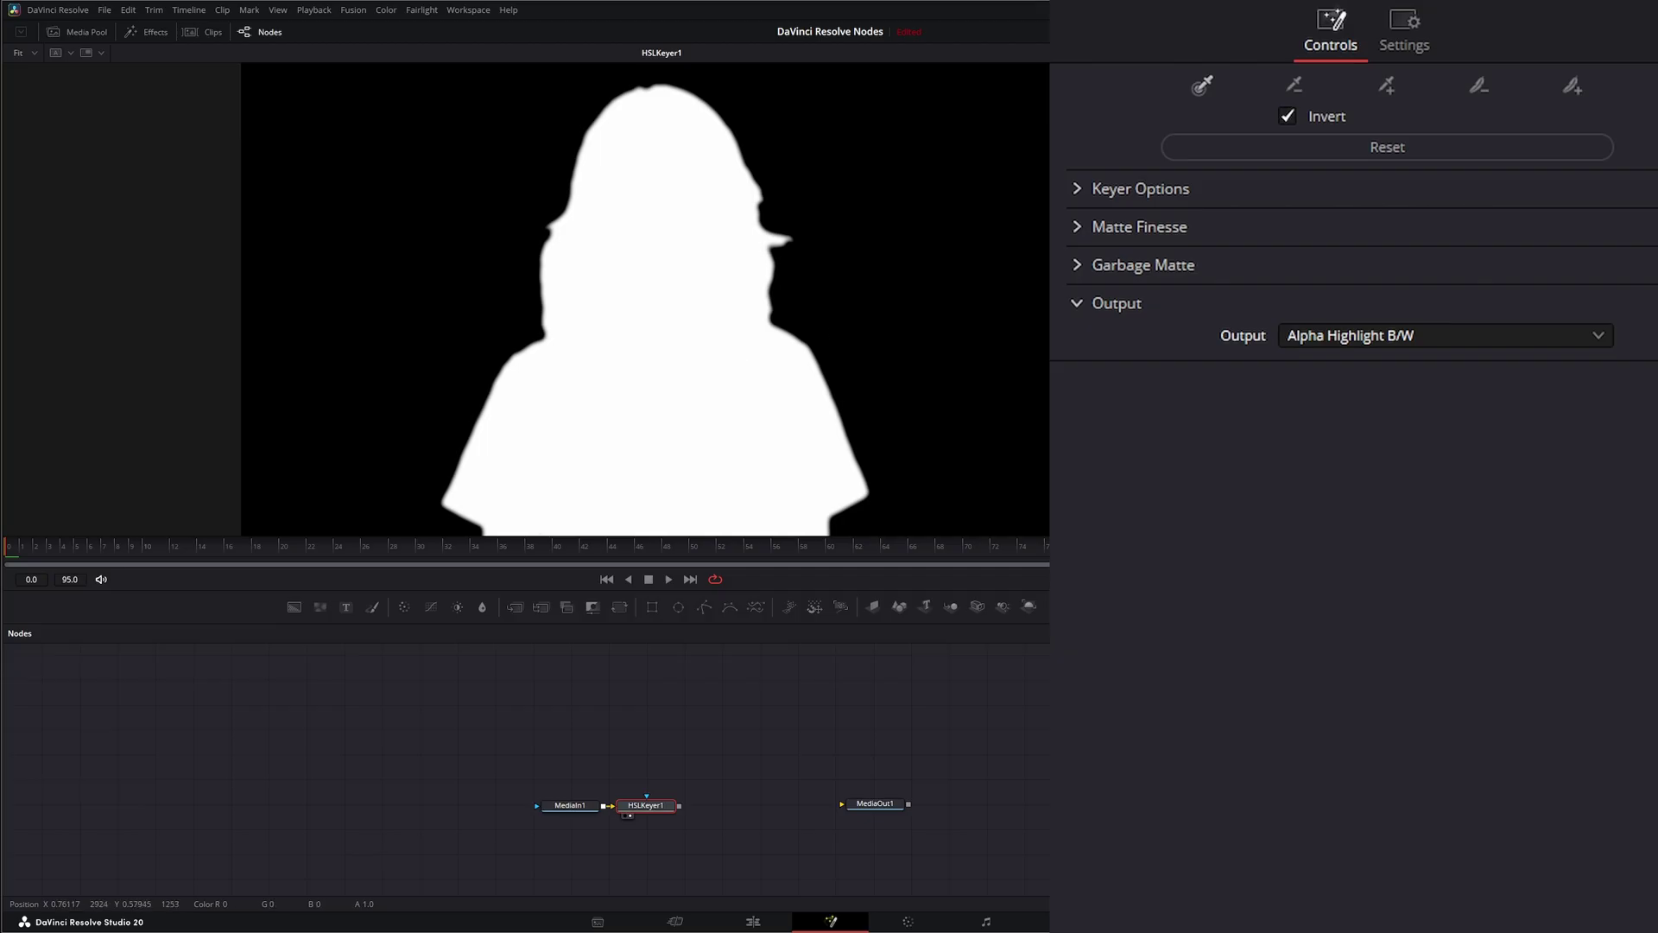
left_click(1334, 338)
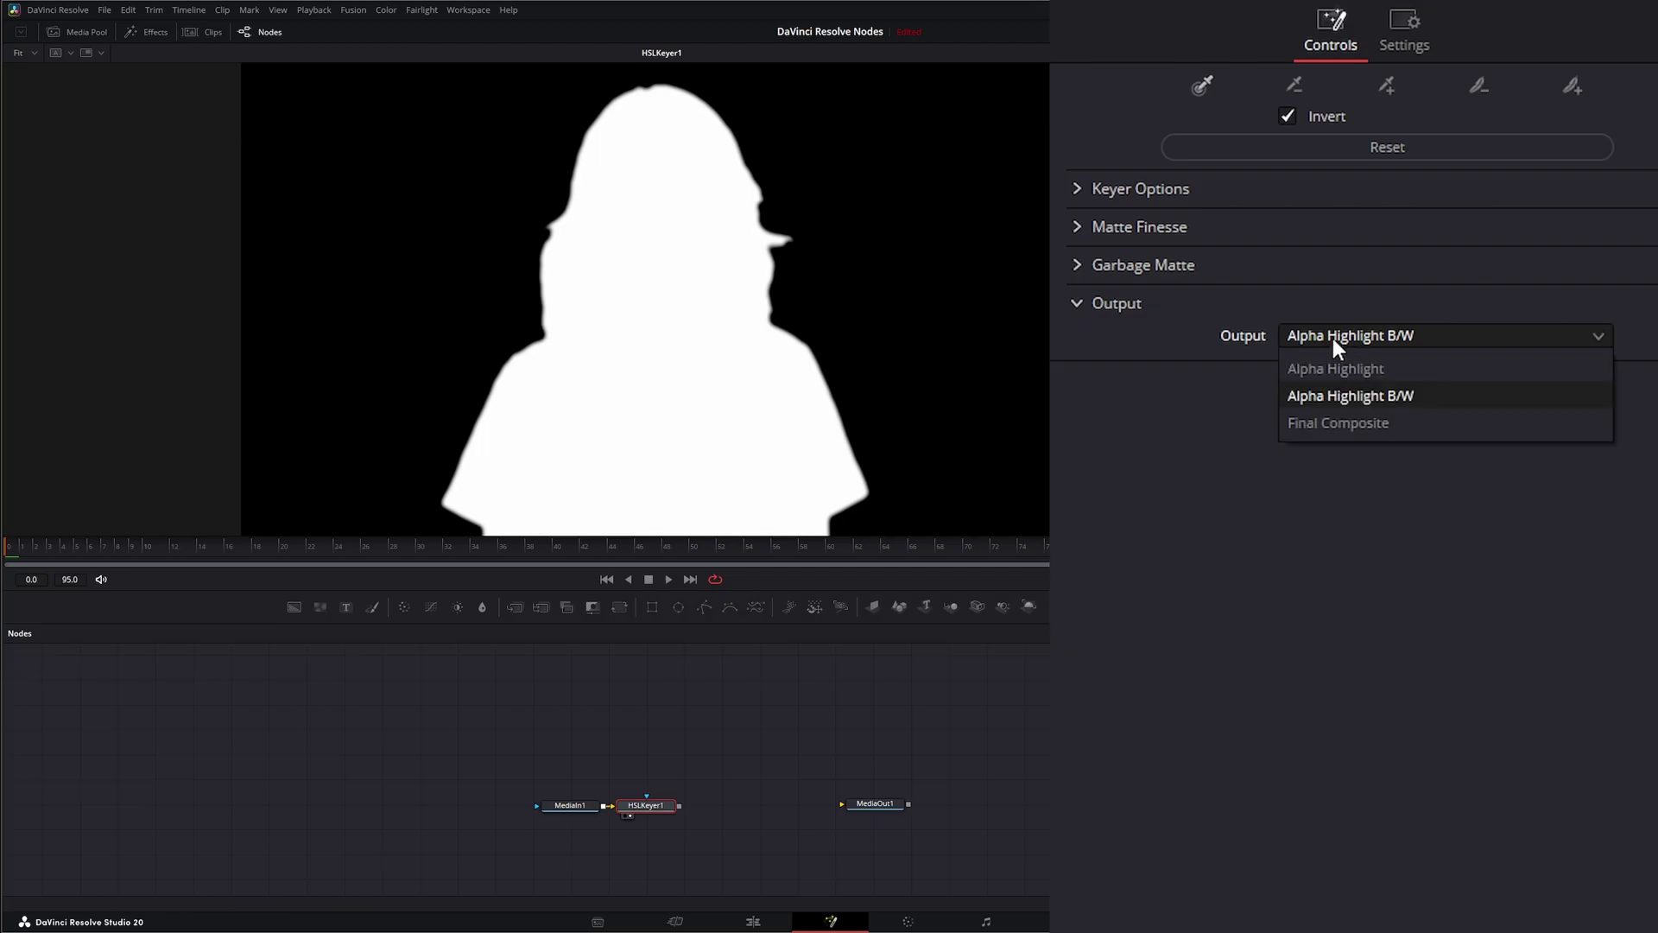
left_click(1367, 425)
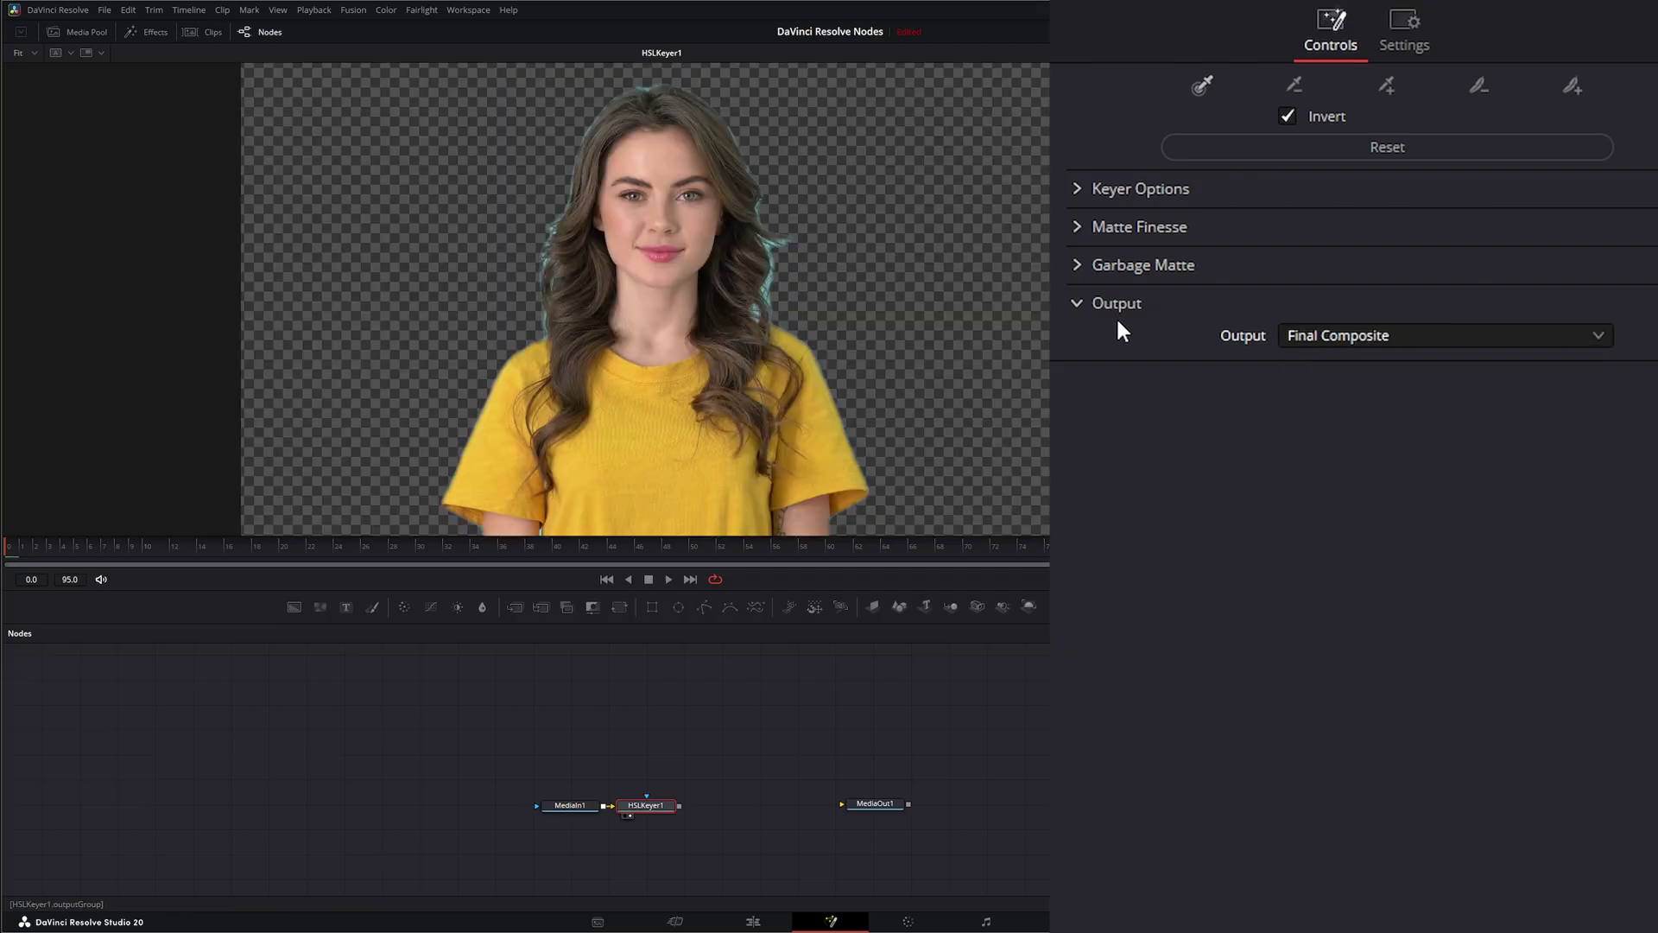
left_click(1074, 302)
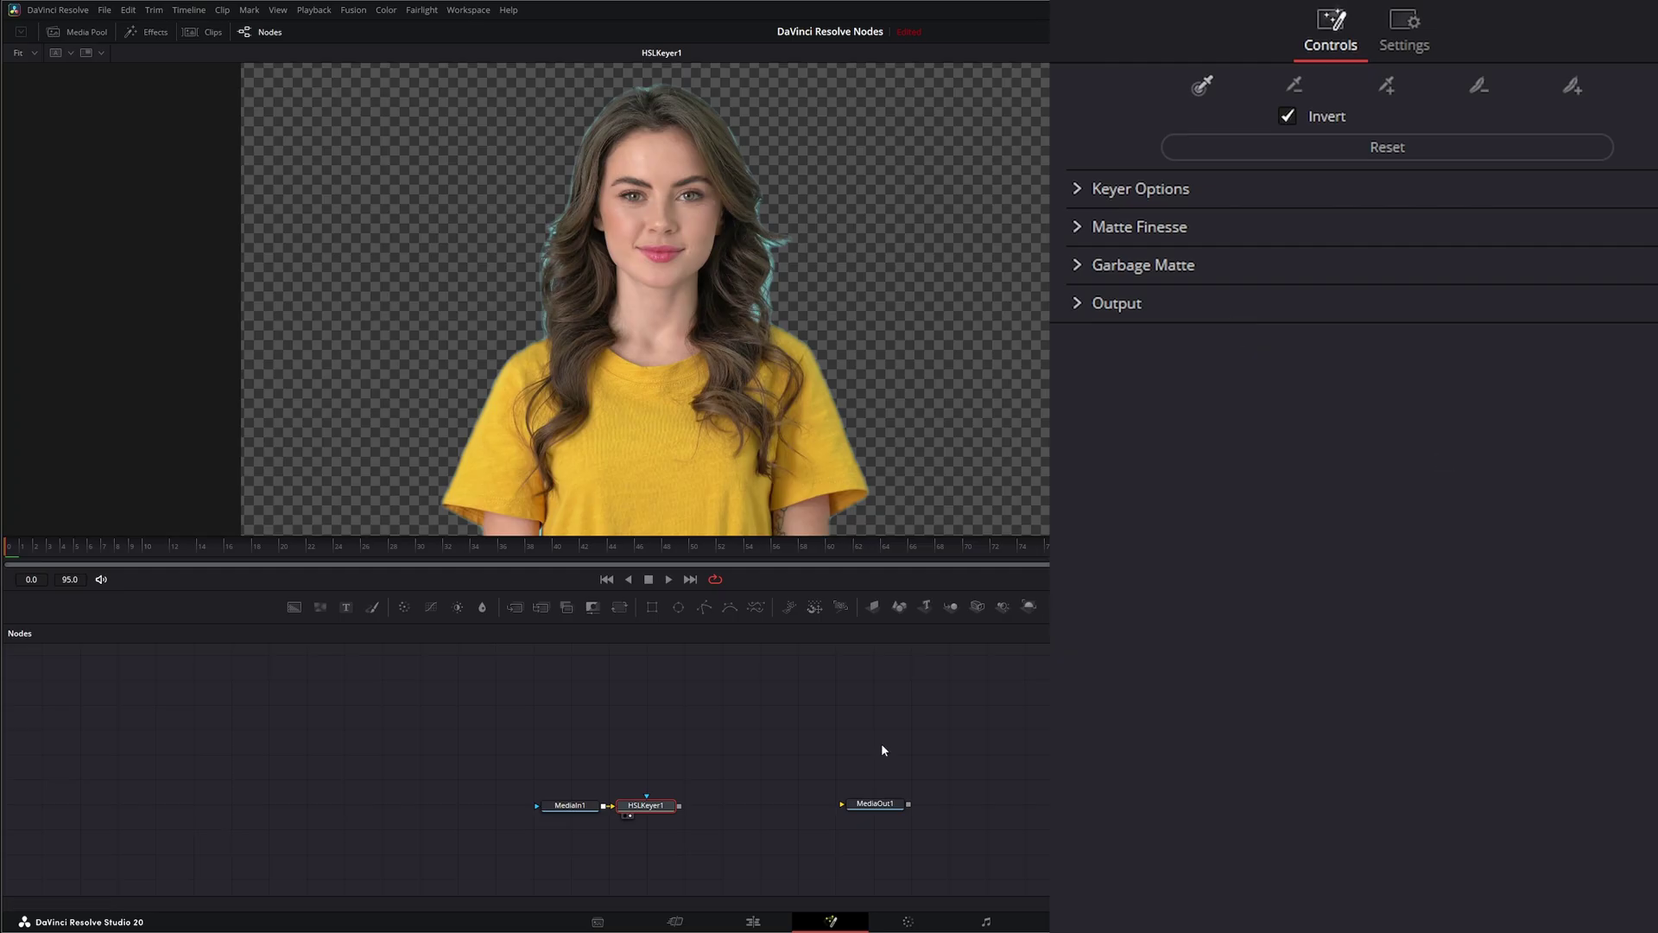
- Move HSLKeyer1, visit the Color page and return to Fusion, then view HSLKeyer1's output
mouse_move(649, 812)
left_mouse_down()
mouse_move(681, 792)
mouse_move(664, 795)
mouse_move(682, 808)
left_mouse_up()
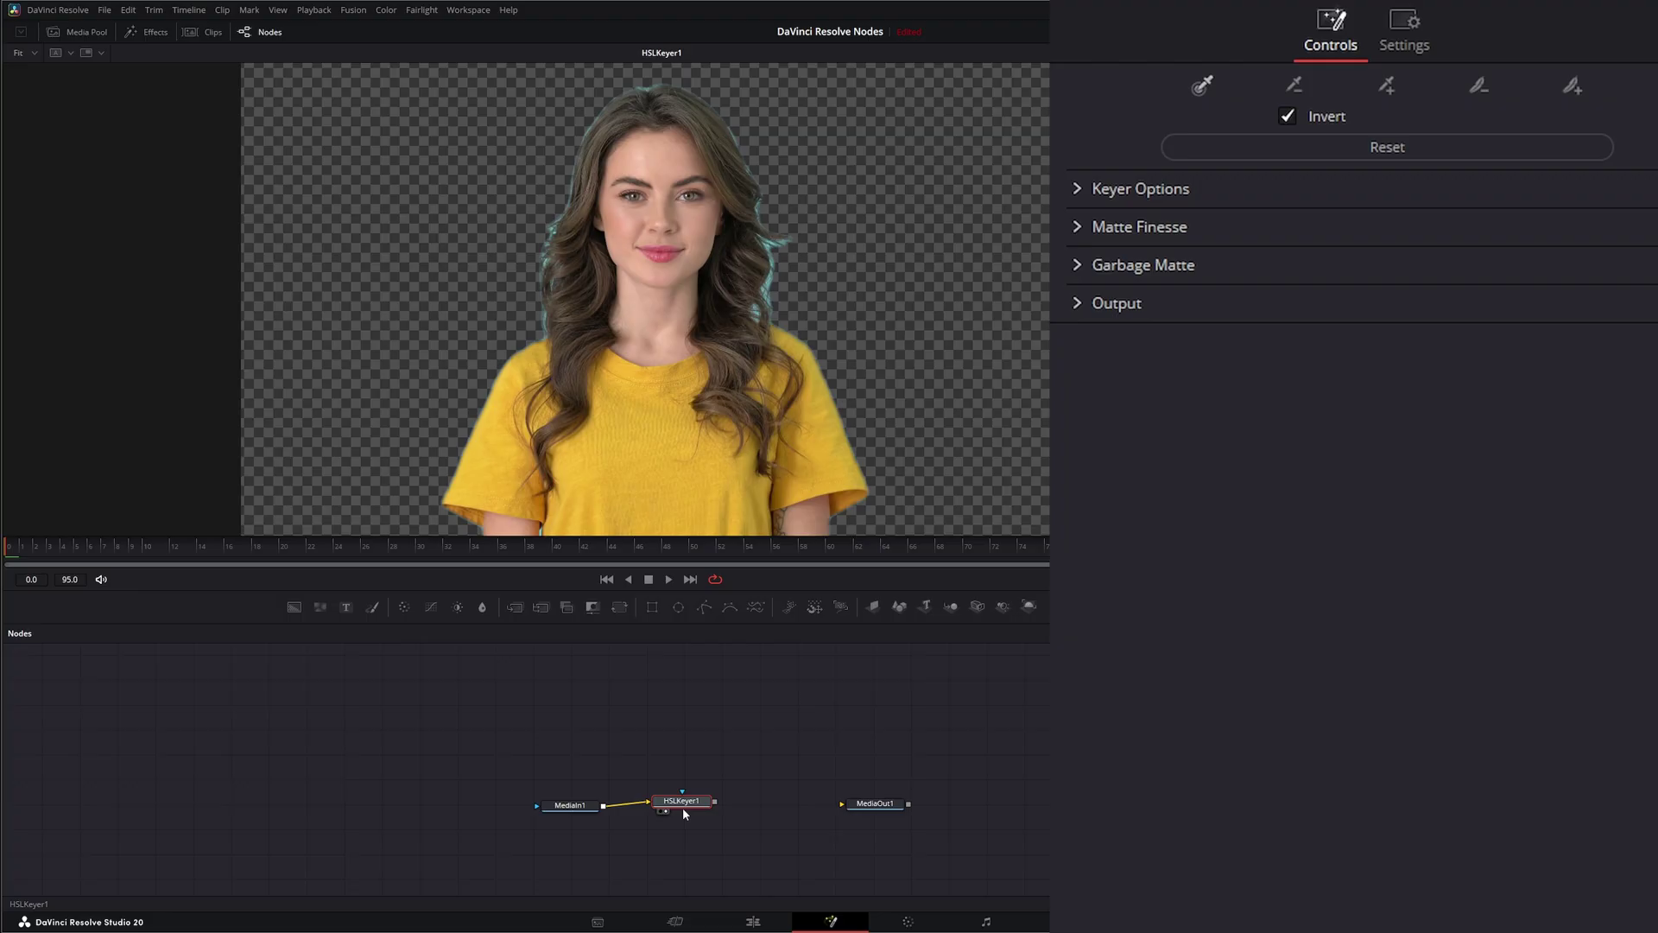
left_click(908, 922)
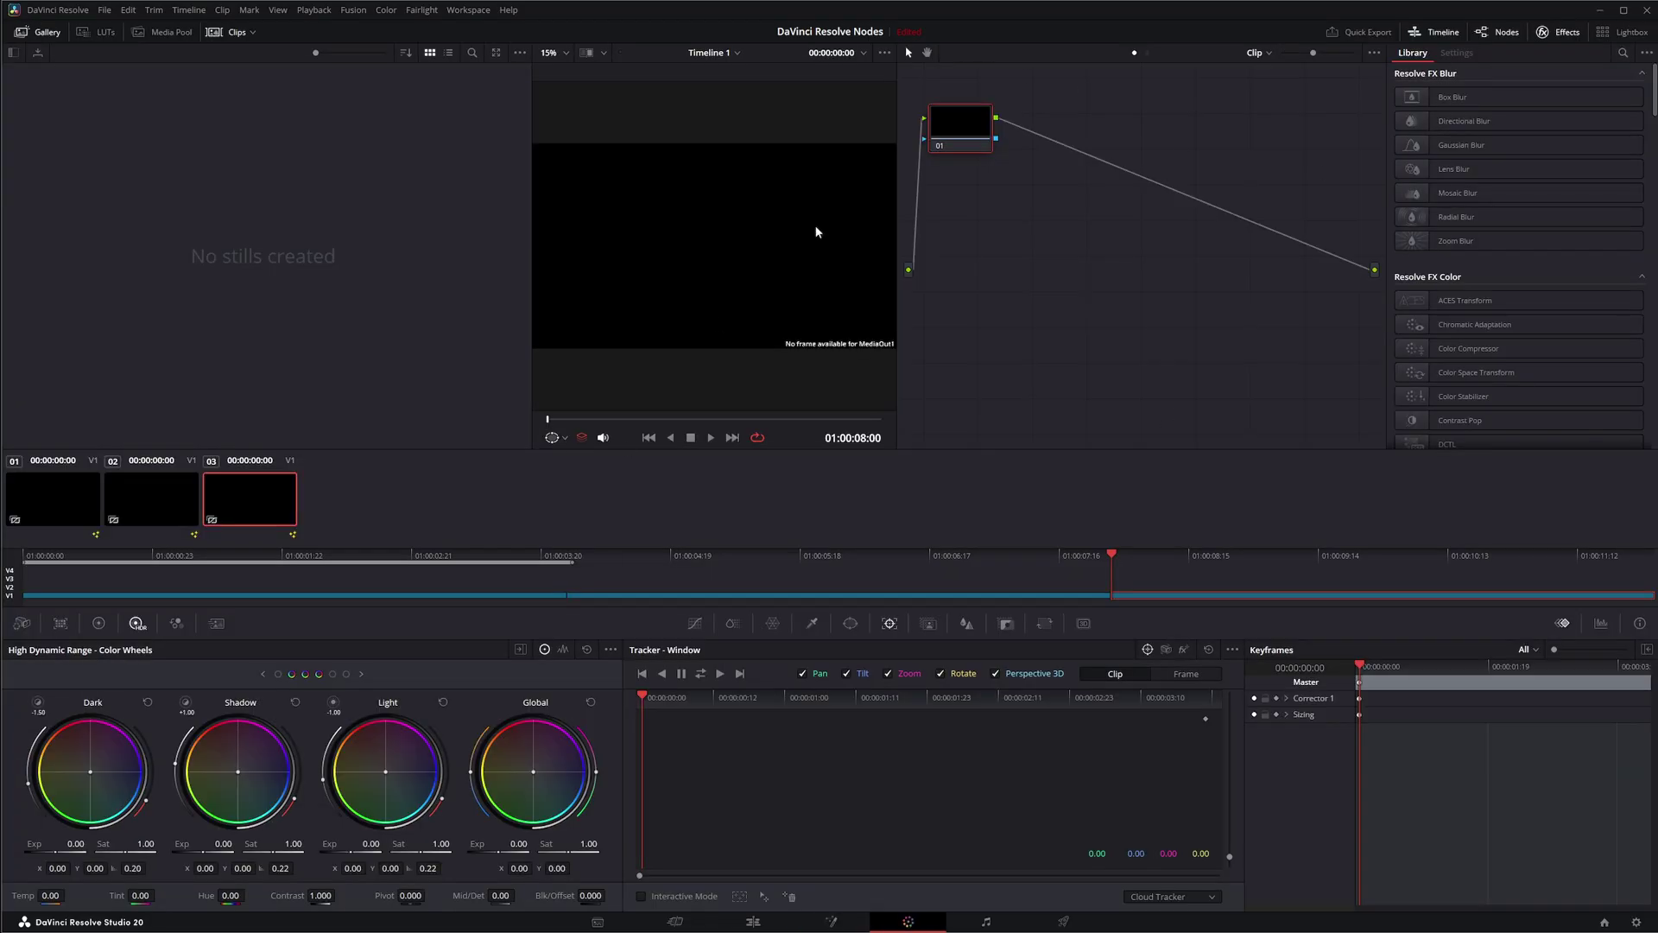
left_click(832, 922)
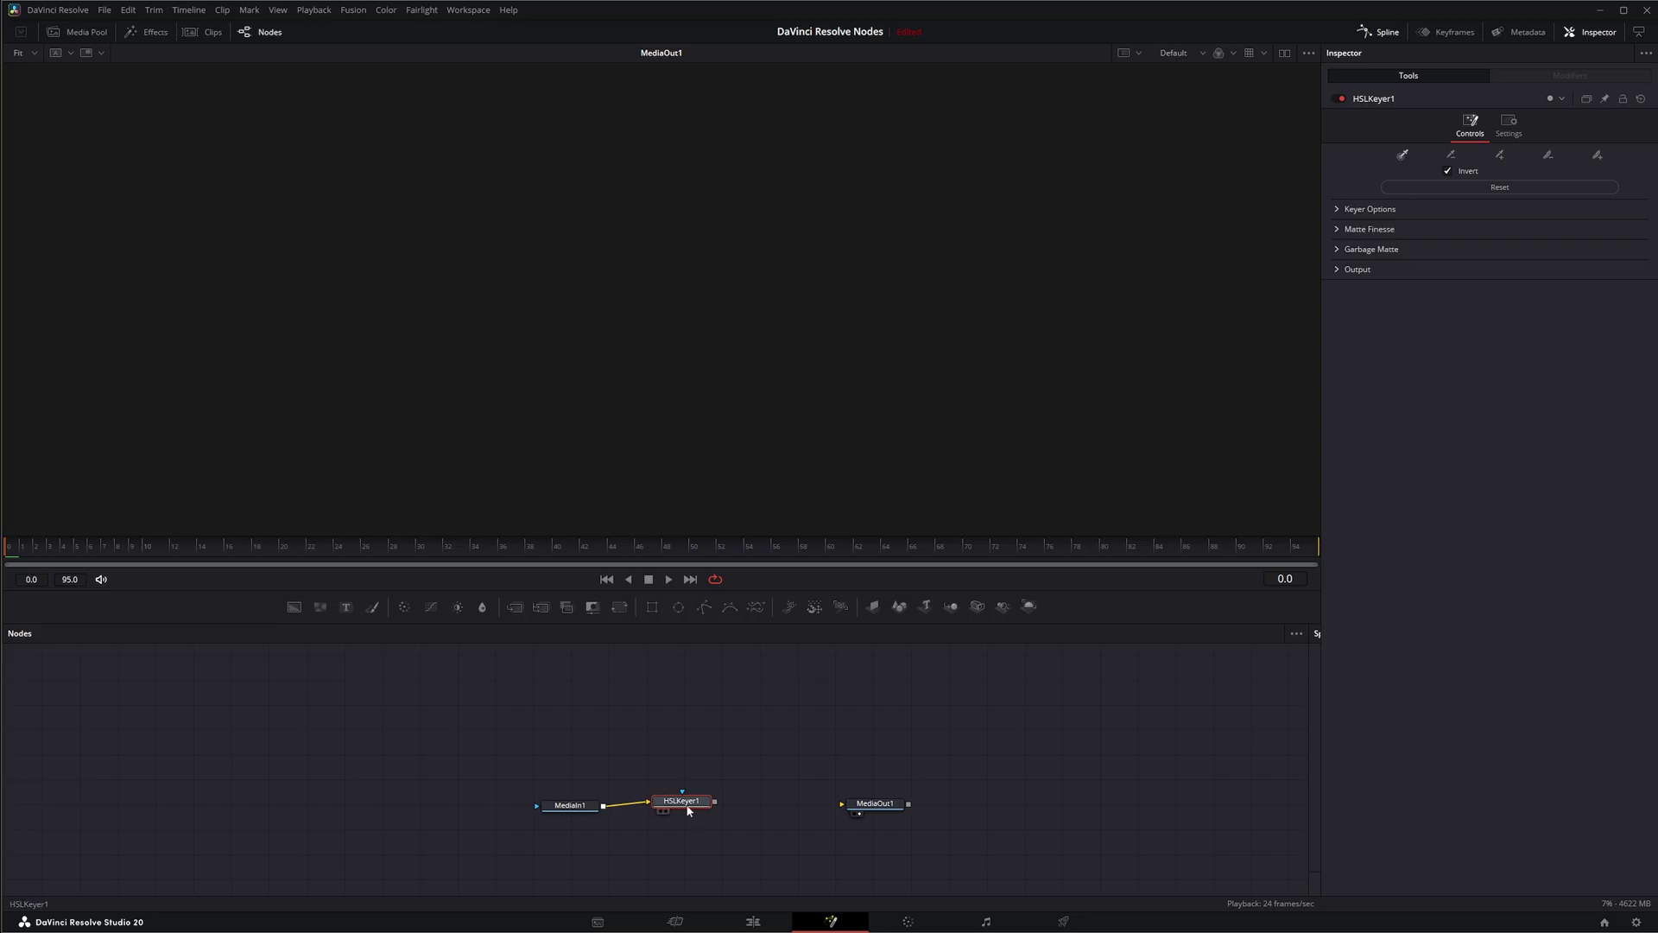
key("1")
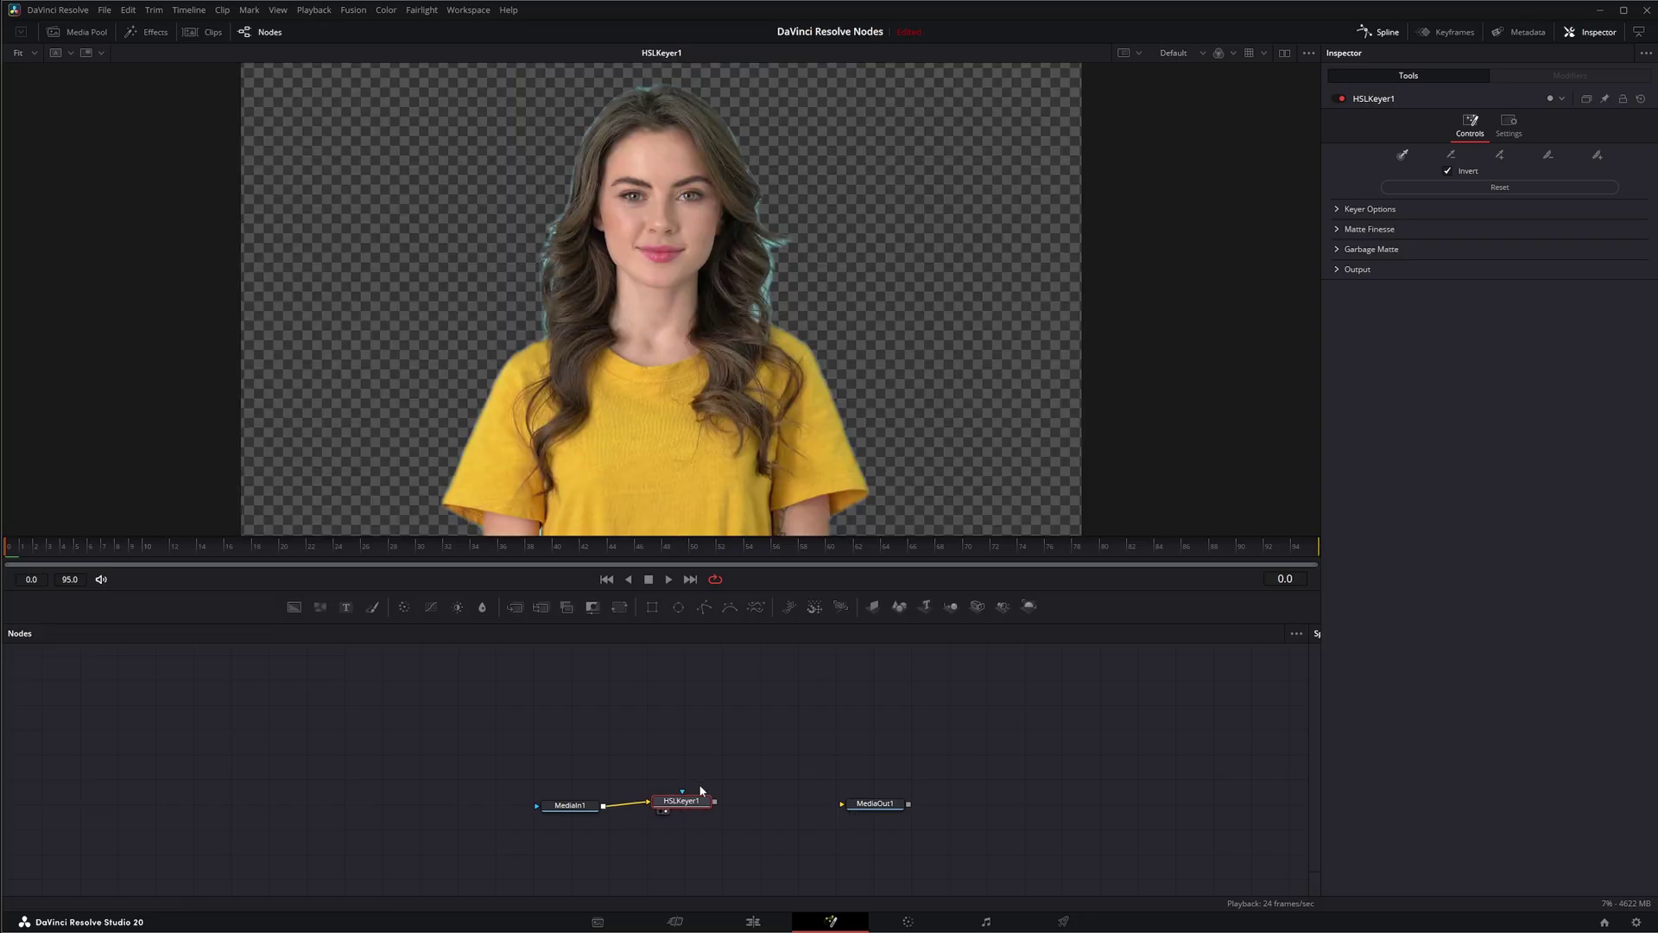
mouse_move(694, 810)
left_mouse_down()
mouse_move(733, 780)
mouse_move(713, 831)
mouse_move(703, 749)
mouse_move(705, 811)
left_mouse_up()
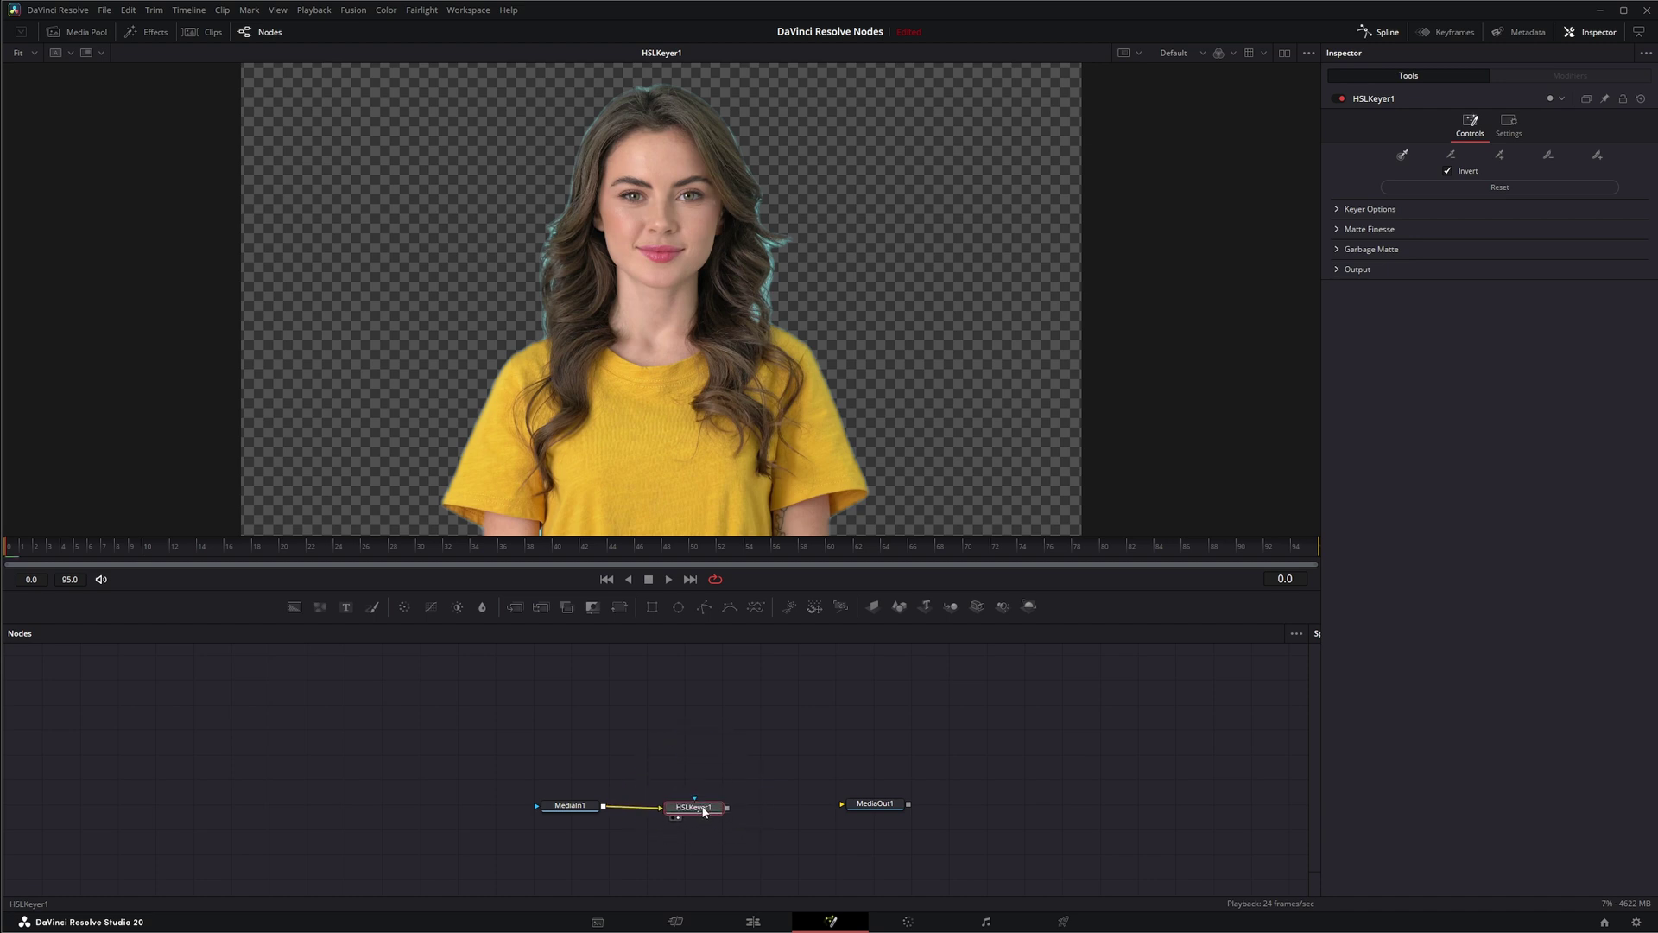